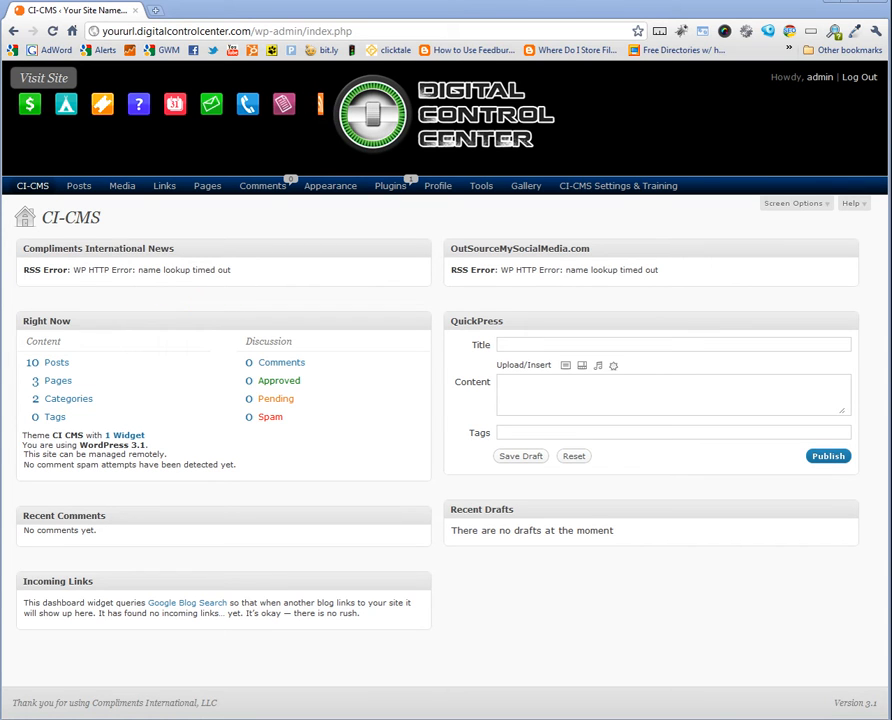
Open FormBuilder from the Tools menu and start creating a new form
mouse_move(476, 193)
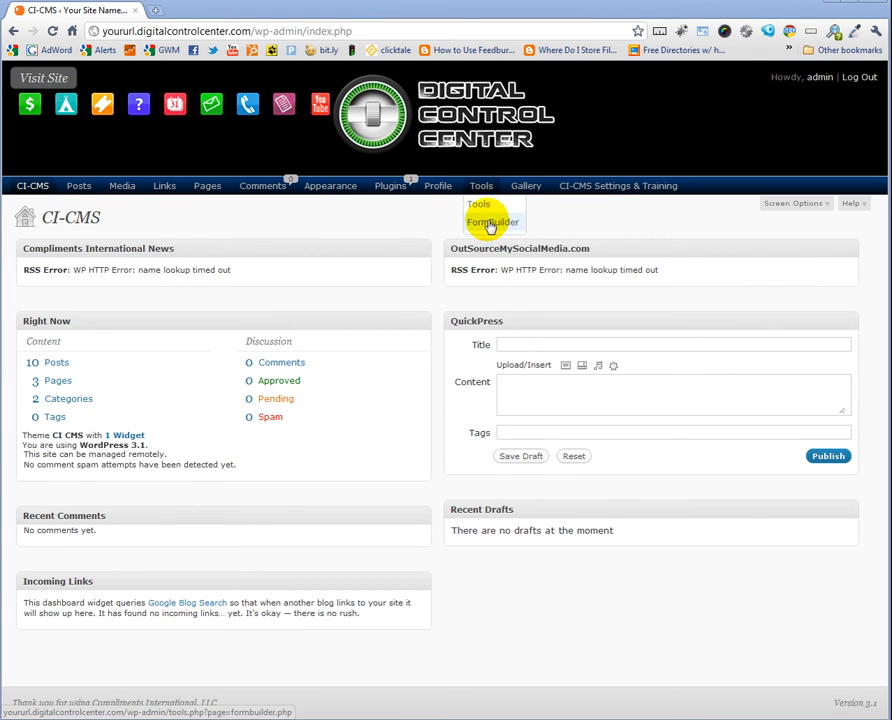
left_click(490, 224)
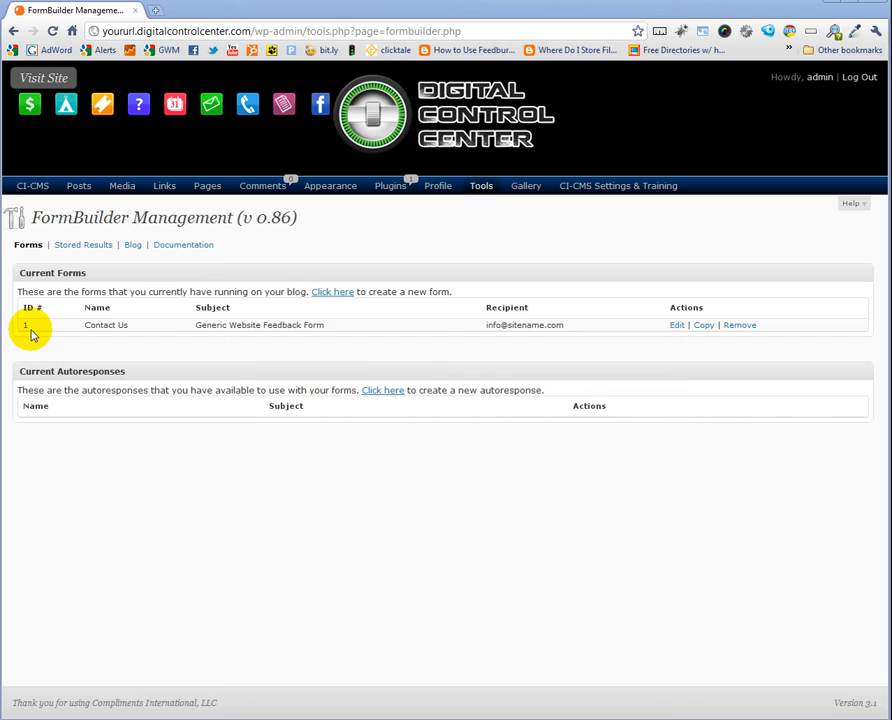
left_click(334, 292)
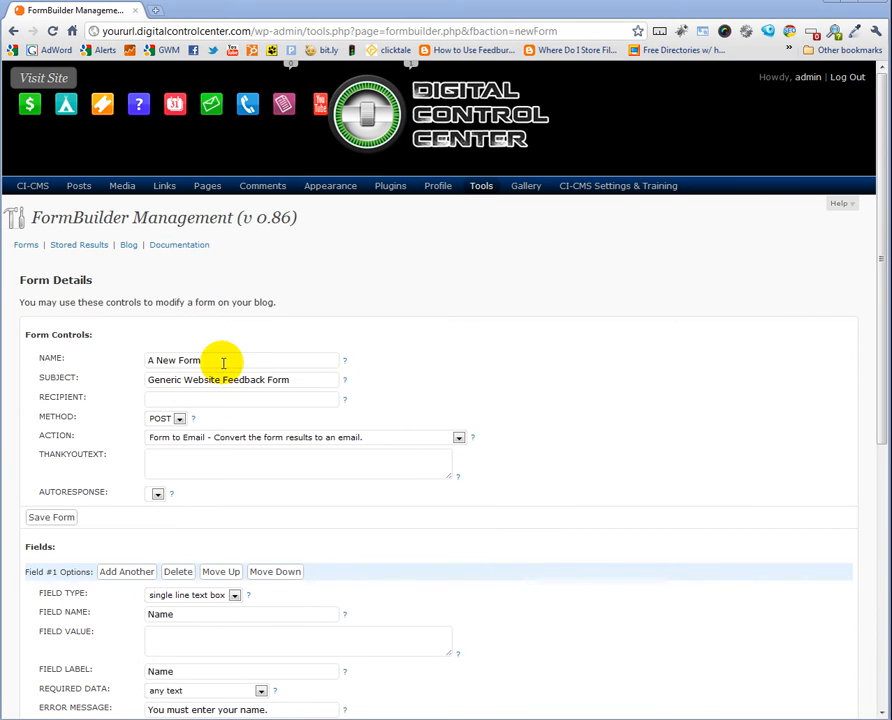
Name the form 'My First Form', enter the admin's e-mail as recipient, and review the autoresponse options
left_click_drag(222, 362, 128, 364)
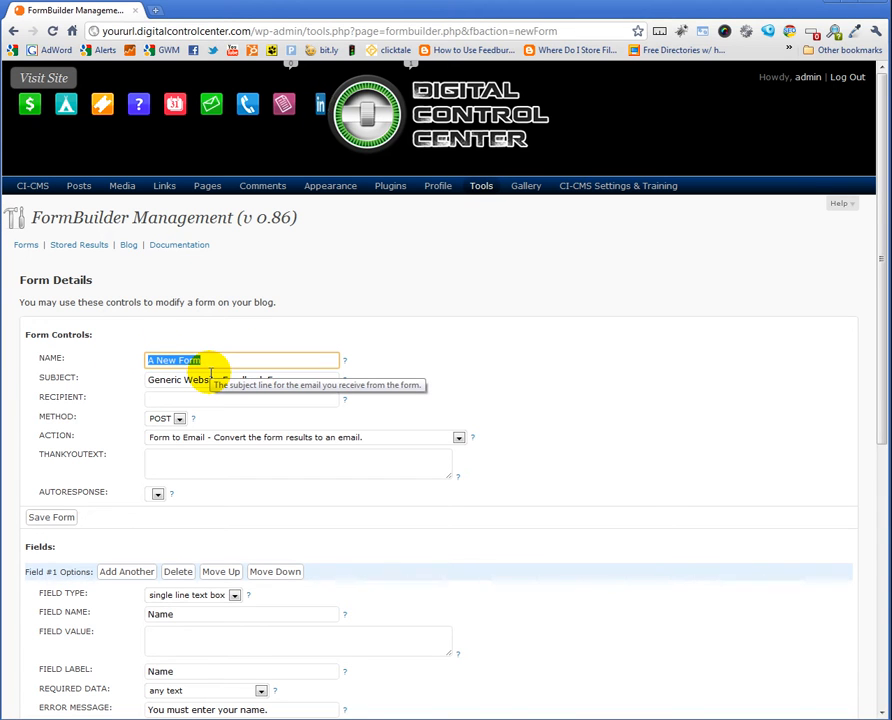
type("My")
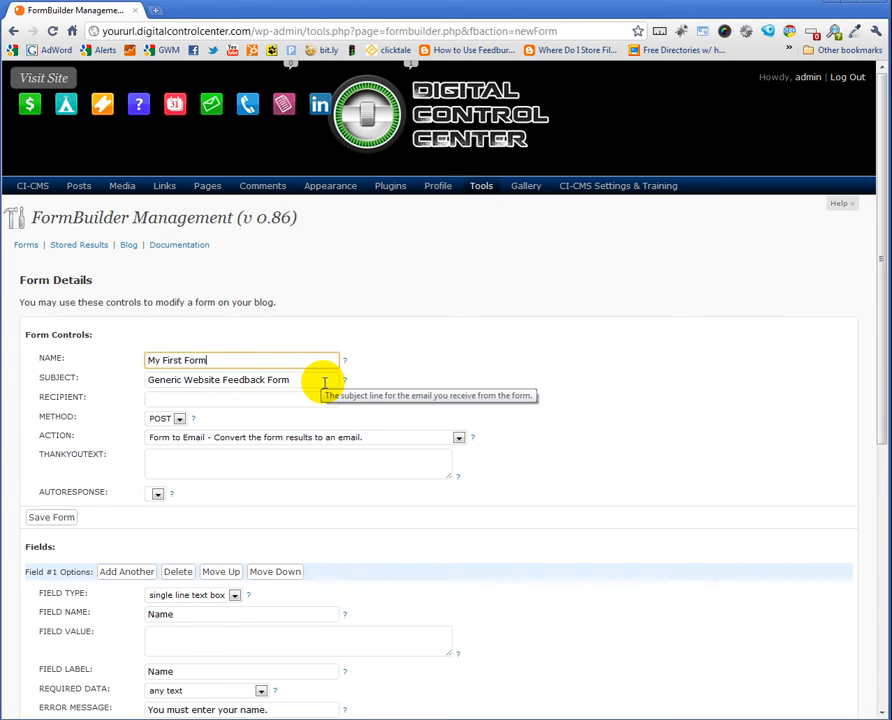
left_click(195, 398)
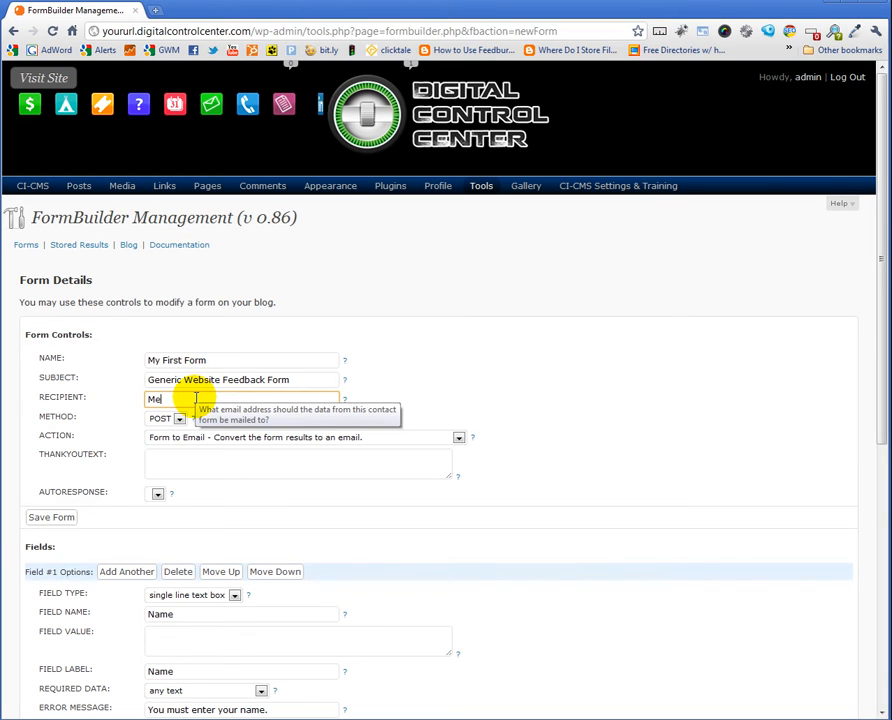
type("Me@yoururl.com")
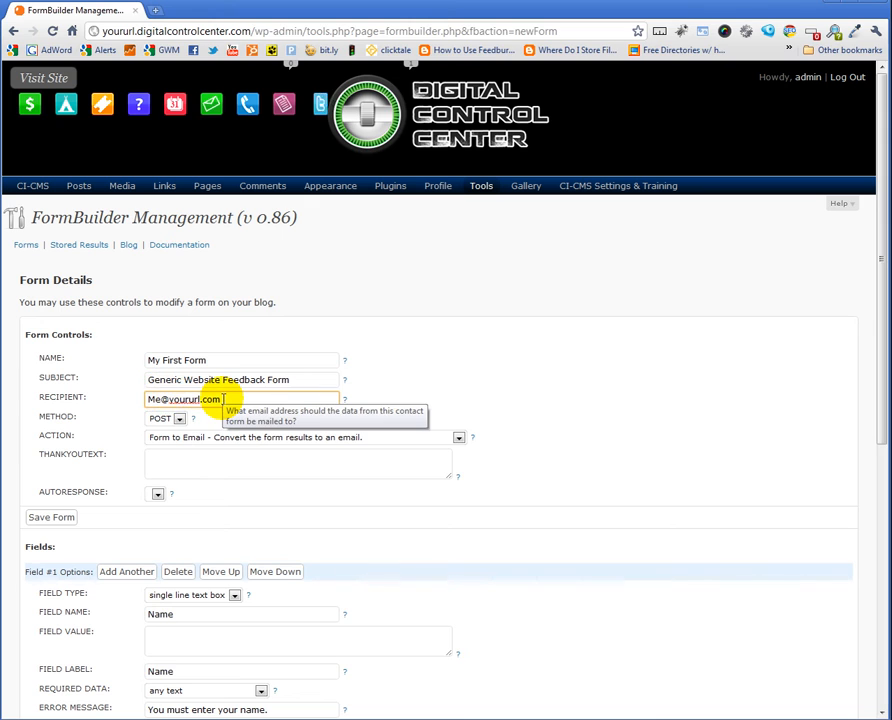
key("Home")
key("Delete")
key("Delete")
type("admi")
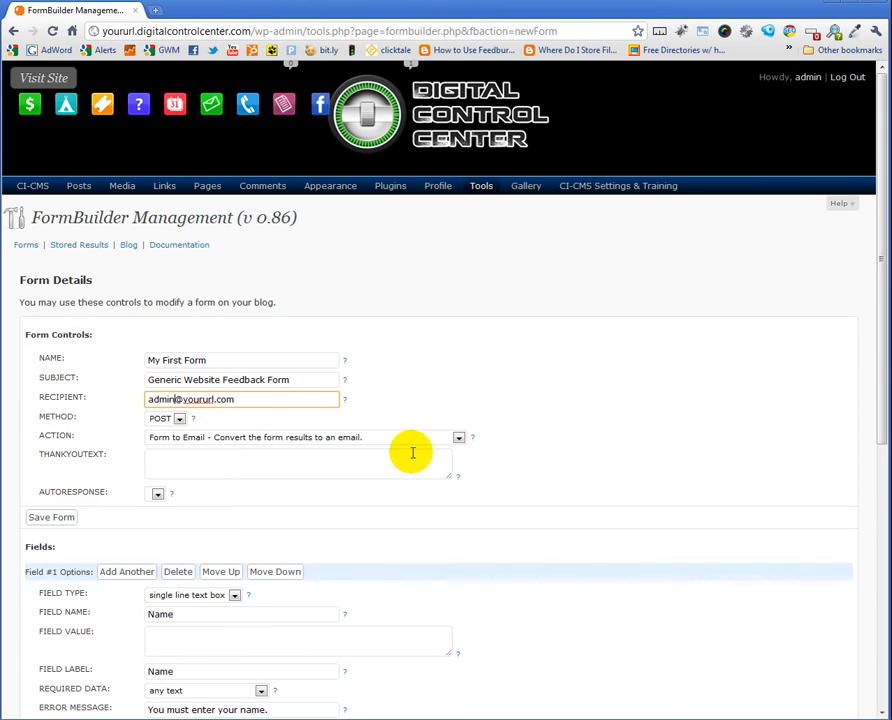
left_click(188, 465)
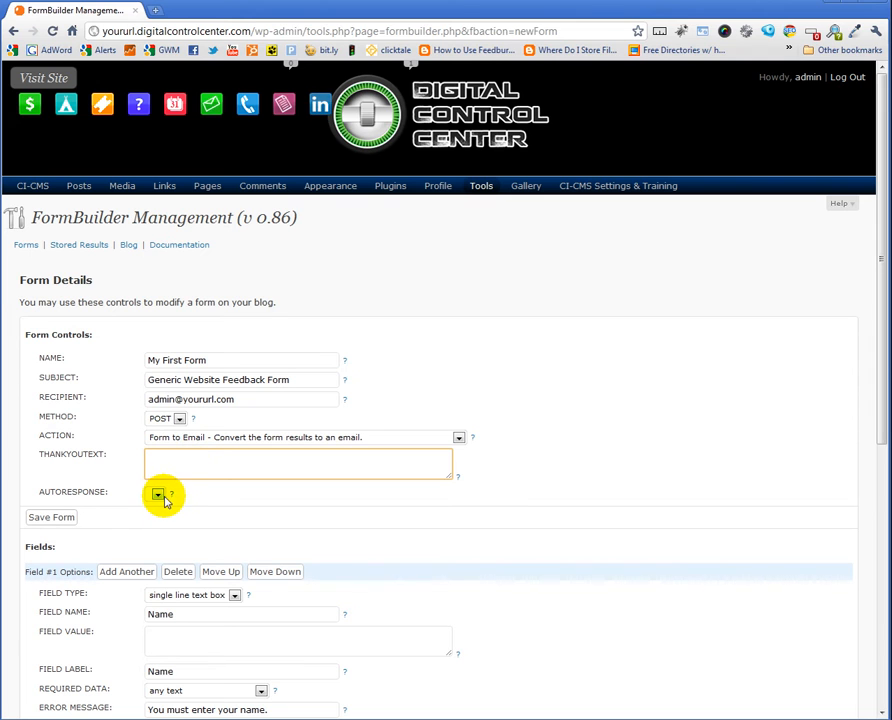
left_click(157, 495)
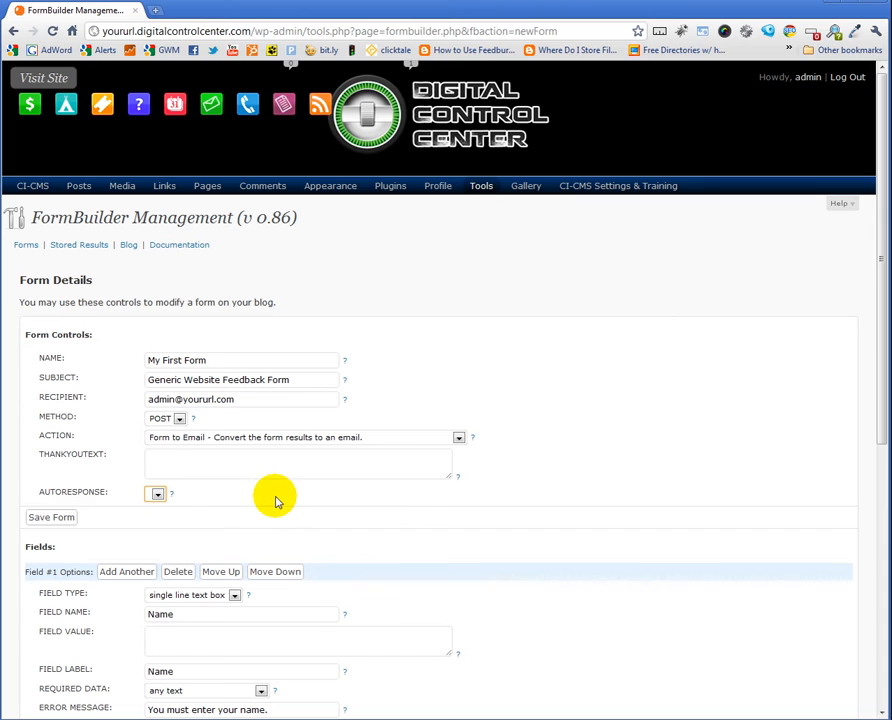
Add a new first field, First Name, as a single line text box requiring any text
scroll(257, 502, "down", 5)
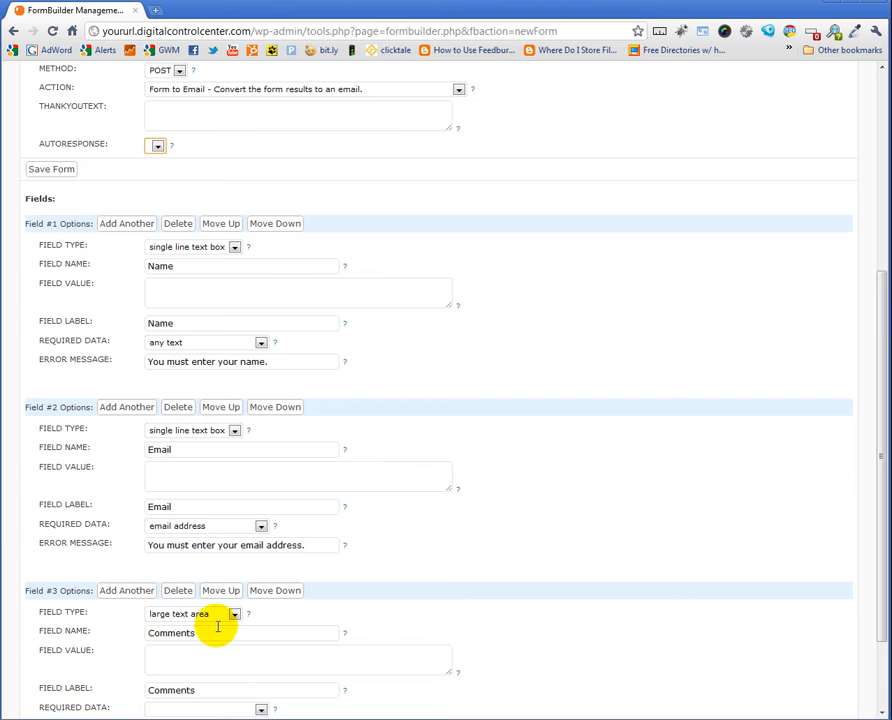
scroll(217, 627, "down", 2)
scroll(279, 522, "up", 2)
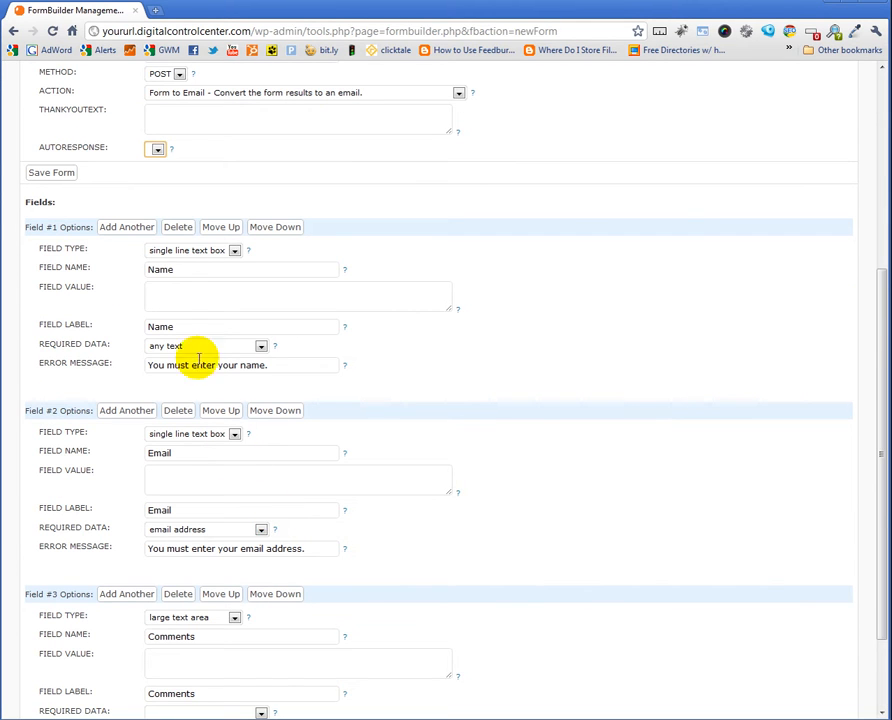
left_click(115, 228)
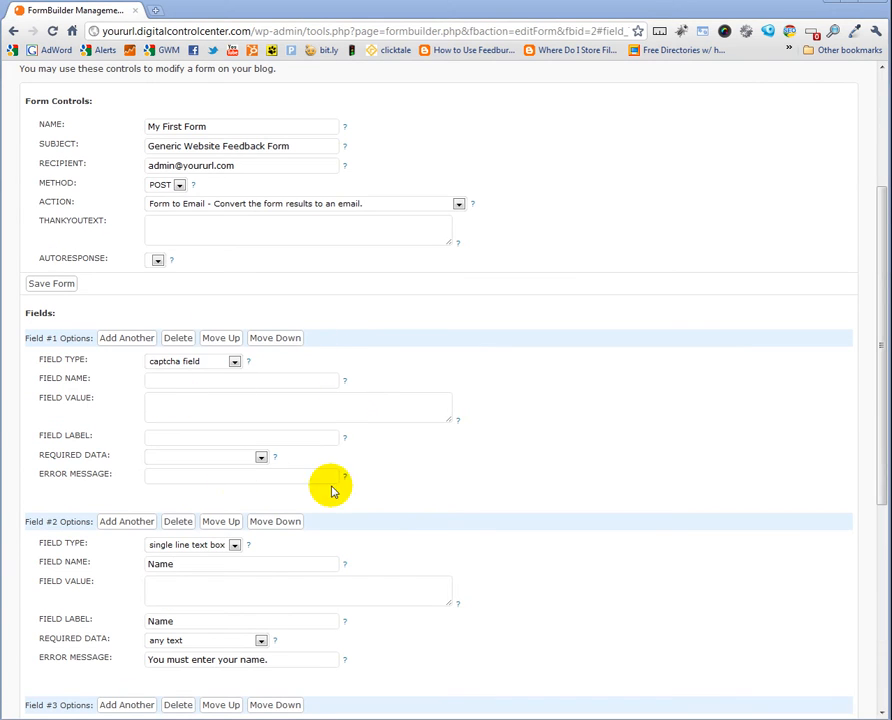
left_click(233, 363)
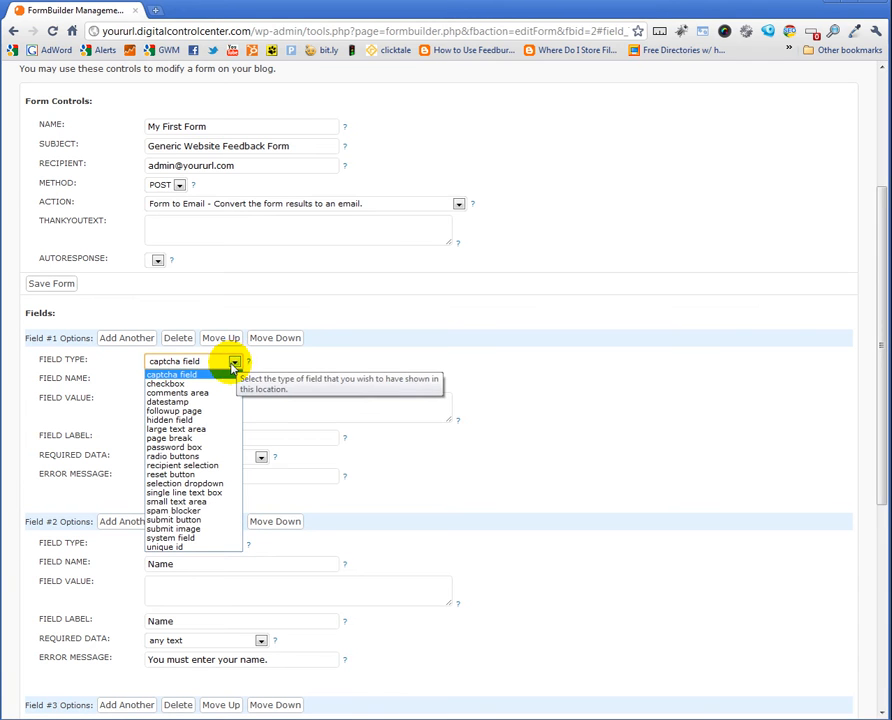
left_click(176, 385)
left_click(236, 364)
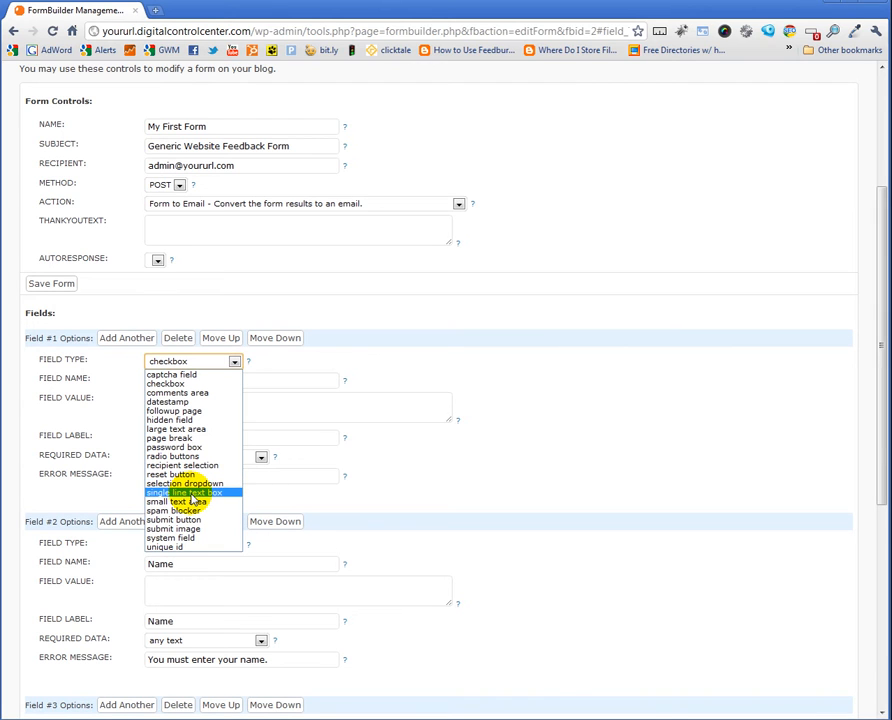
left_click(190, 493)
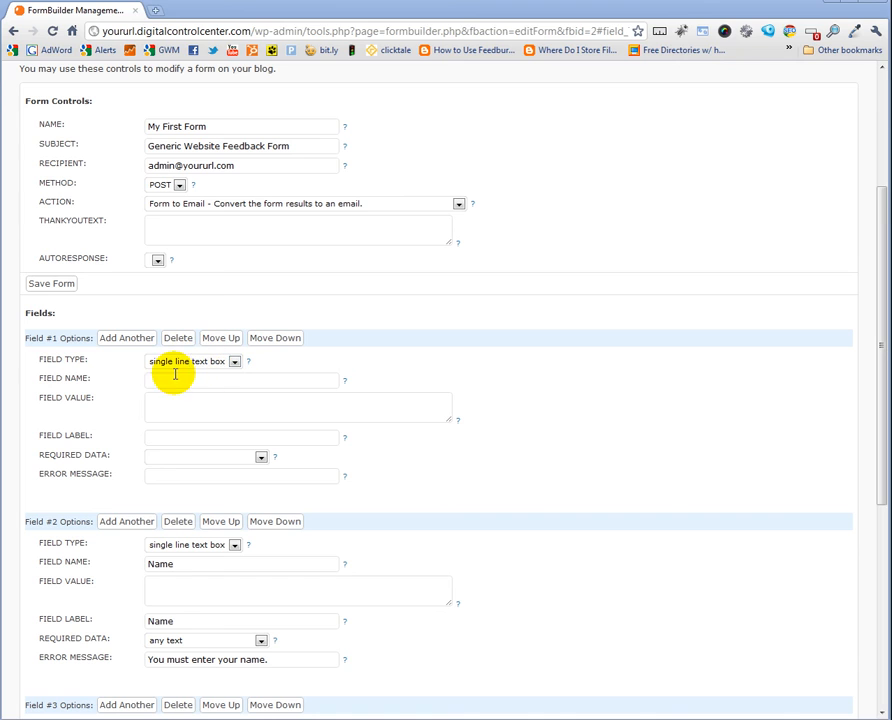
left_click(166, 381)
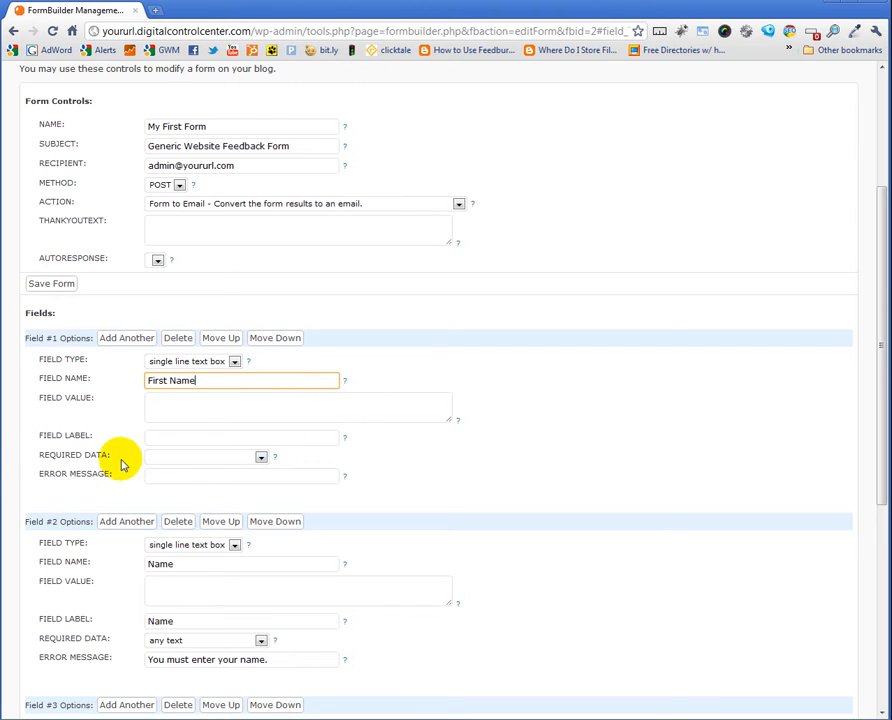
left_click(260, 458)
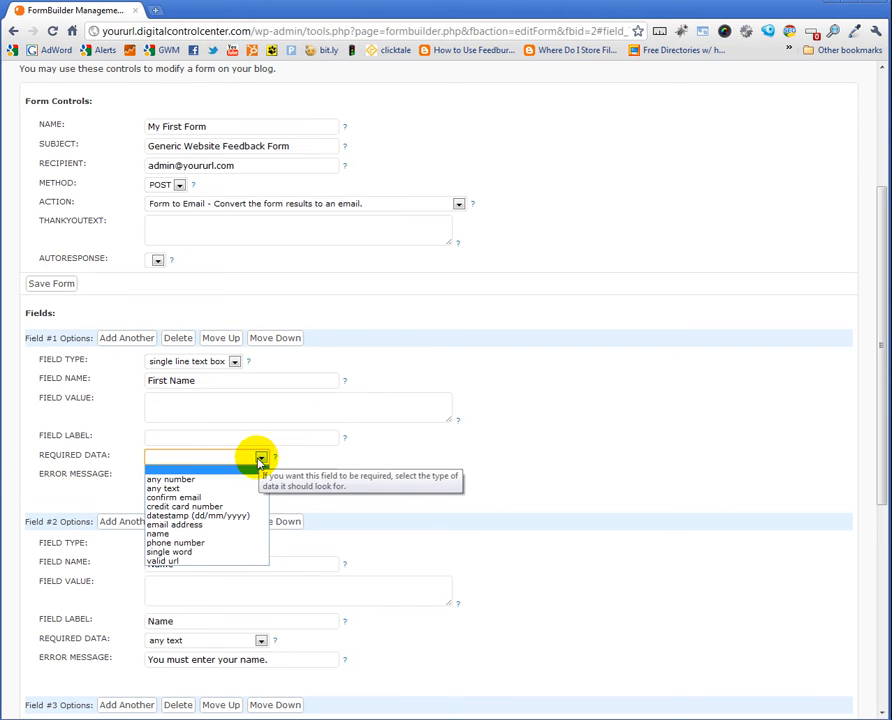
left_click(164, 488)
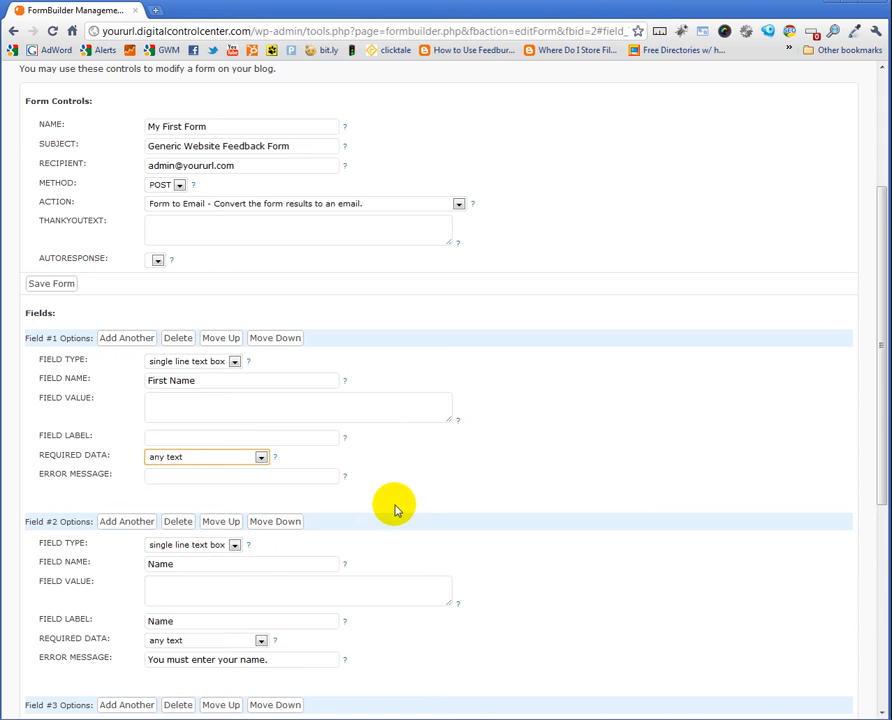
scroll(400, 512, "down", 2)
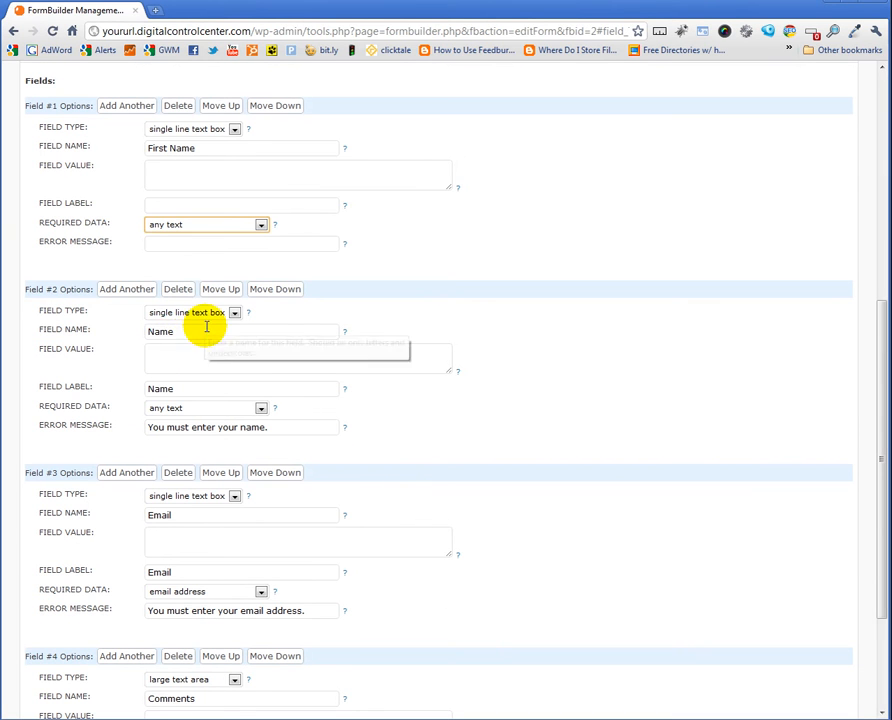
Rename Field #2 from 'Name' to 'Last Name'
left_click_drag(214, 332, 115, 334)
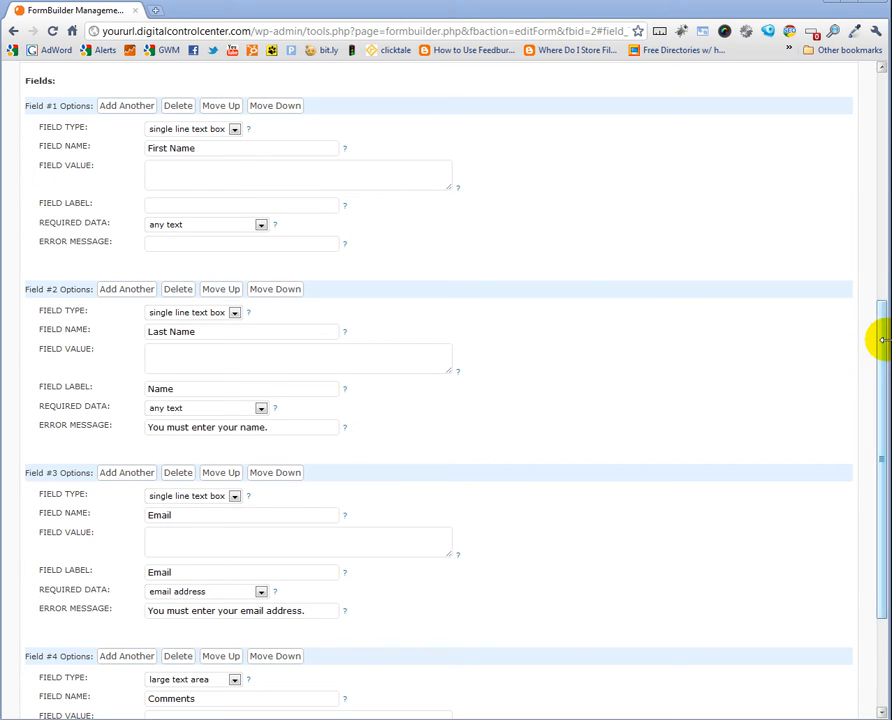
left_click_drag(883, 340, 880, 414)
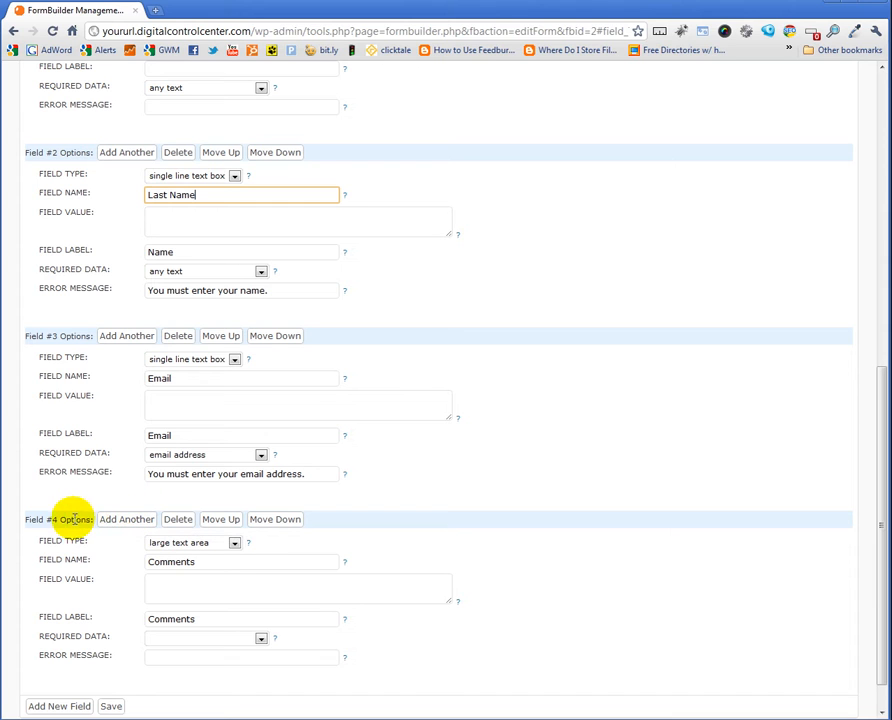
Add Field #4 above Comments as a single line text box named Phone Number with blank required data
left_click(122, 528)
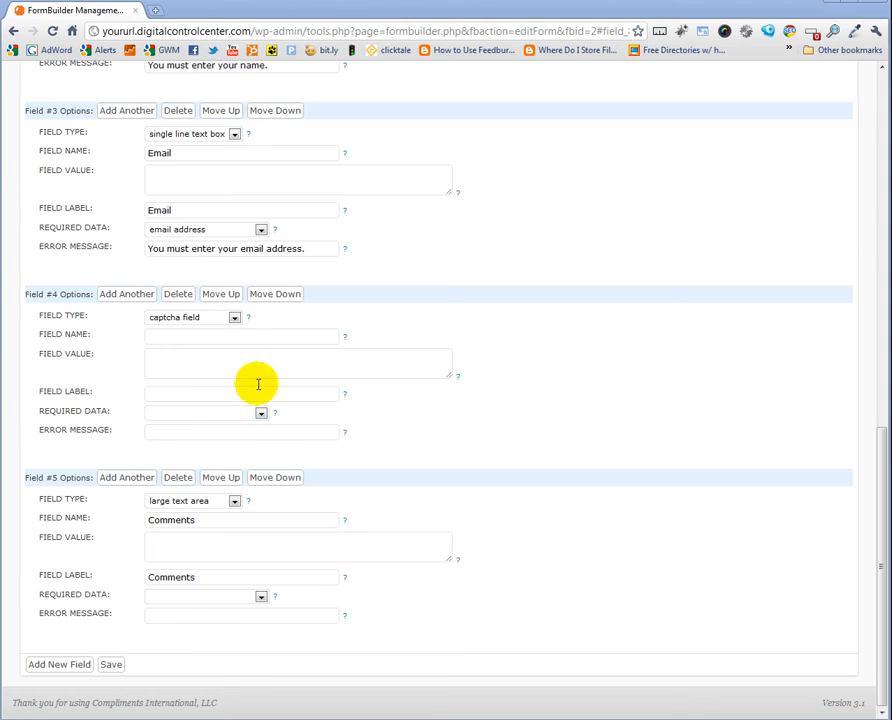
left_click(234, 317)
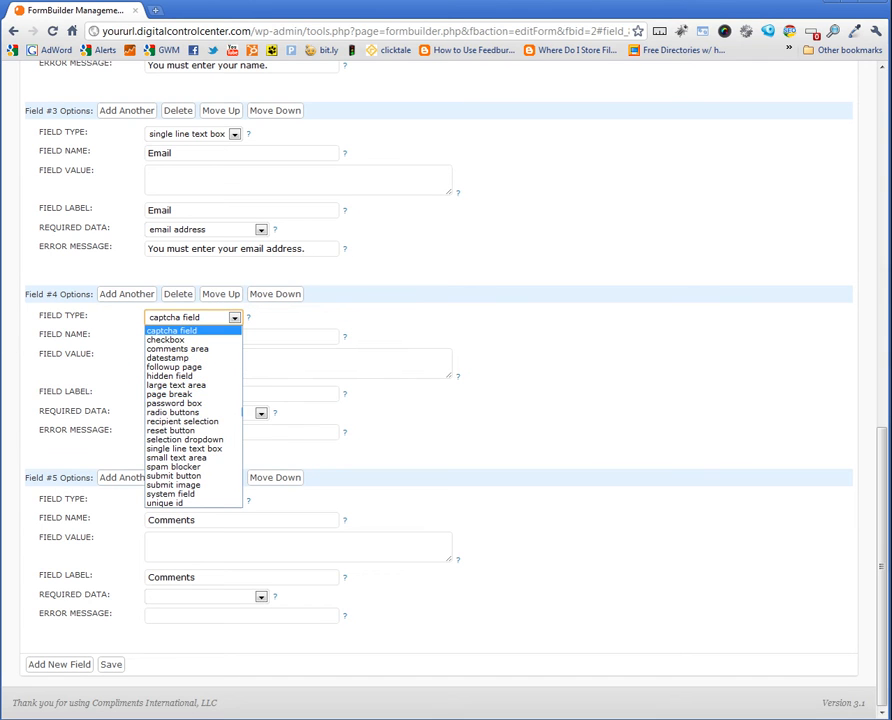
left_click(184, 448)
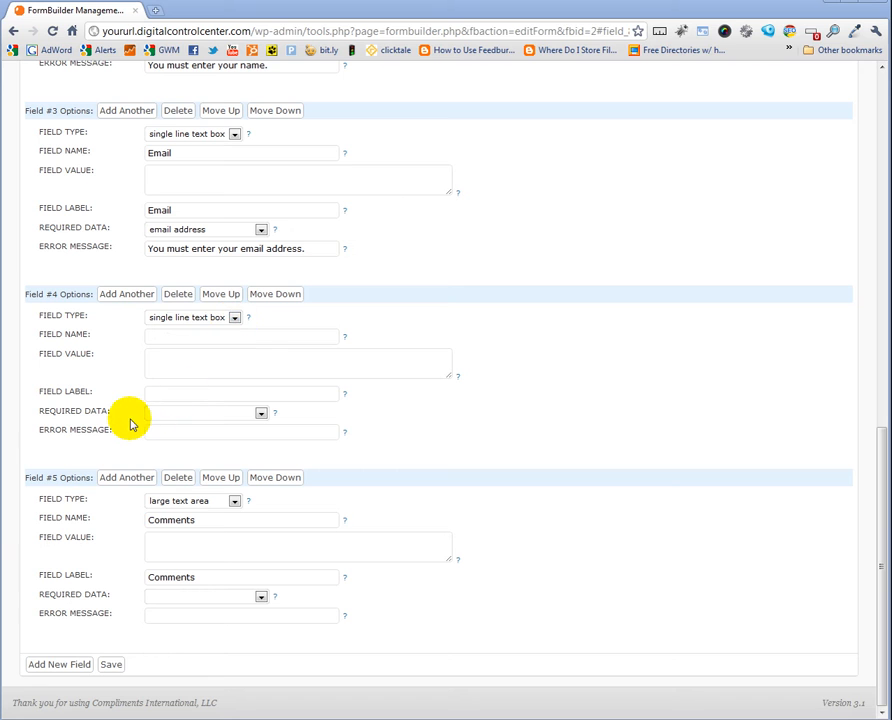
left_click(260, 414)
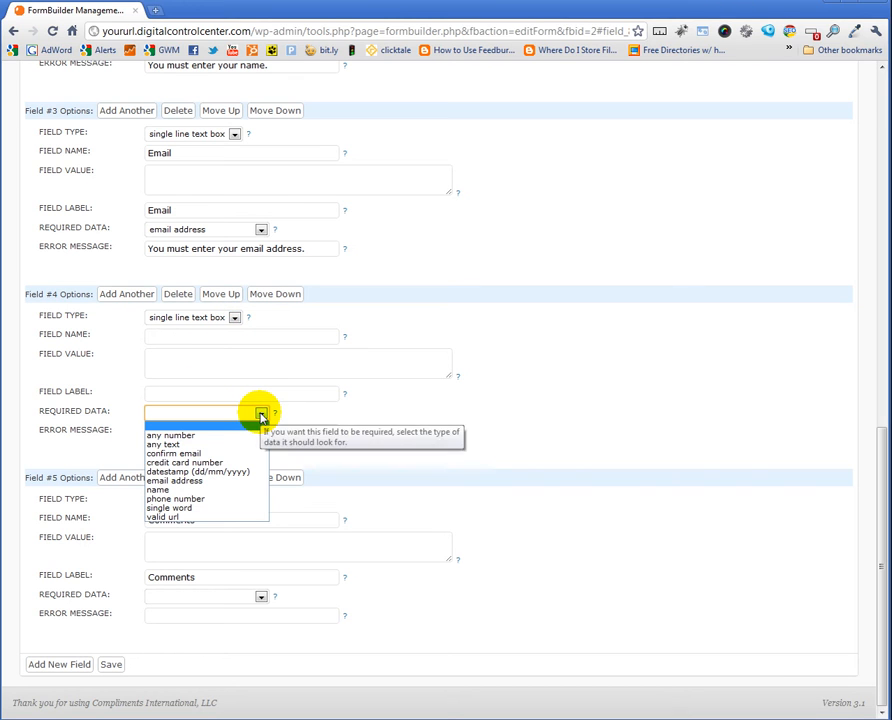
left_click(192, 499)
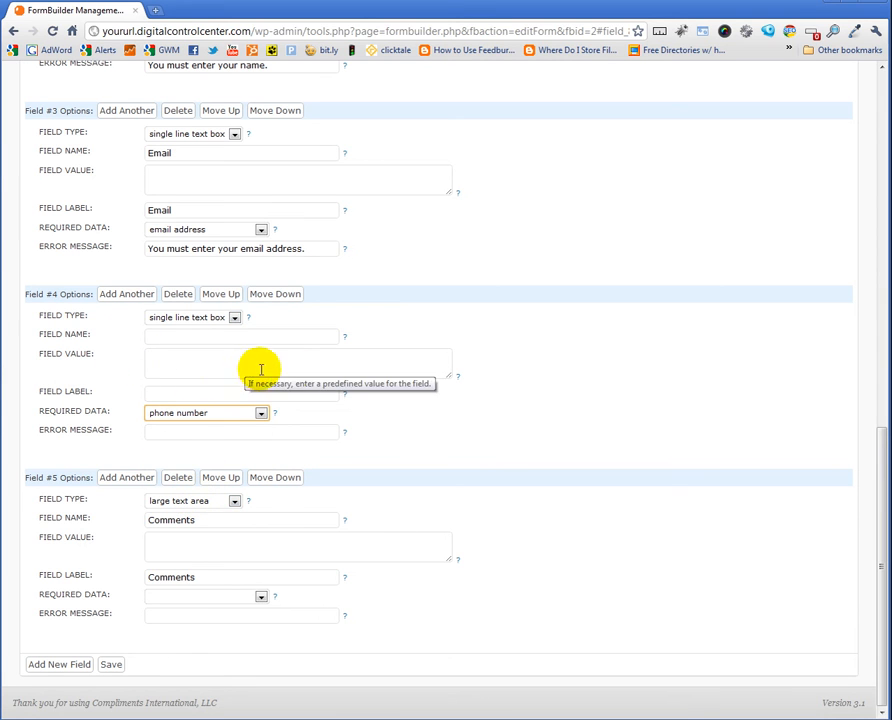
left_click(169, 335)
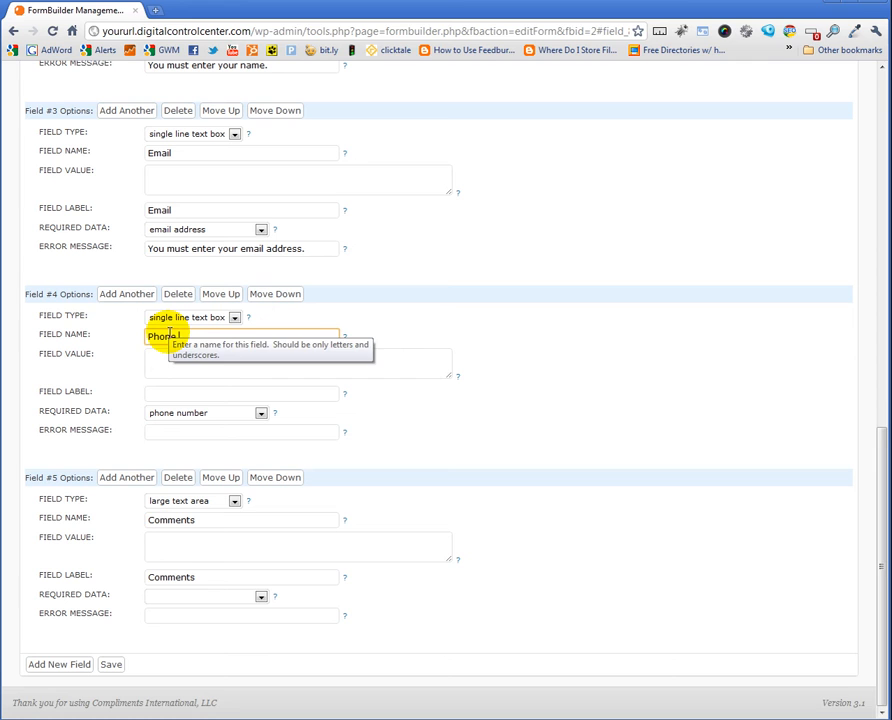
type("Phone Number")
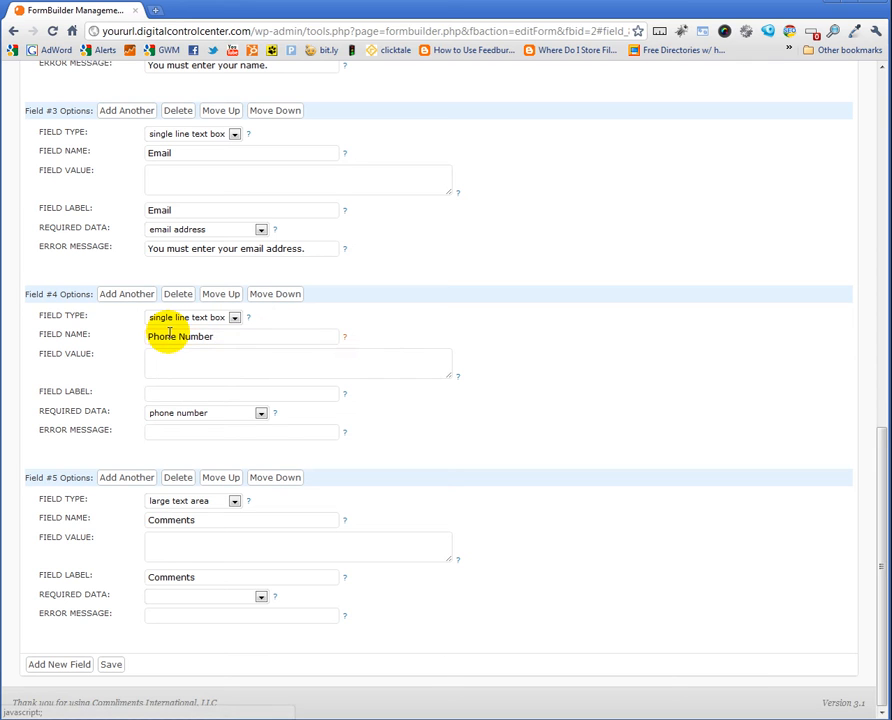
left_click(261, 413)
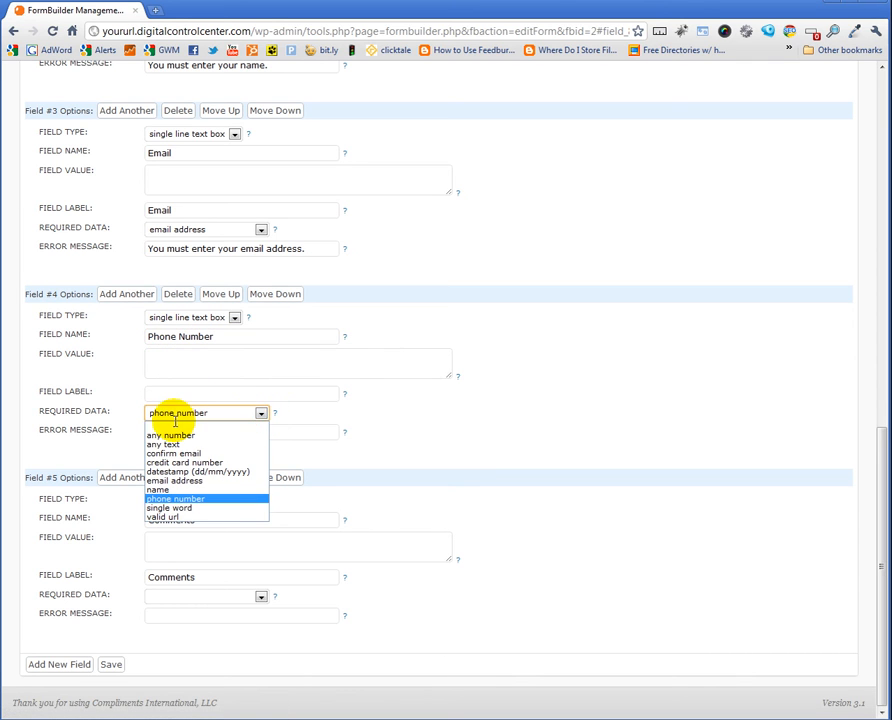
left_click(172, 427)
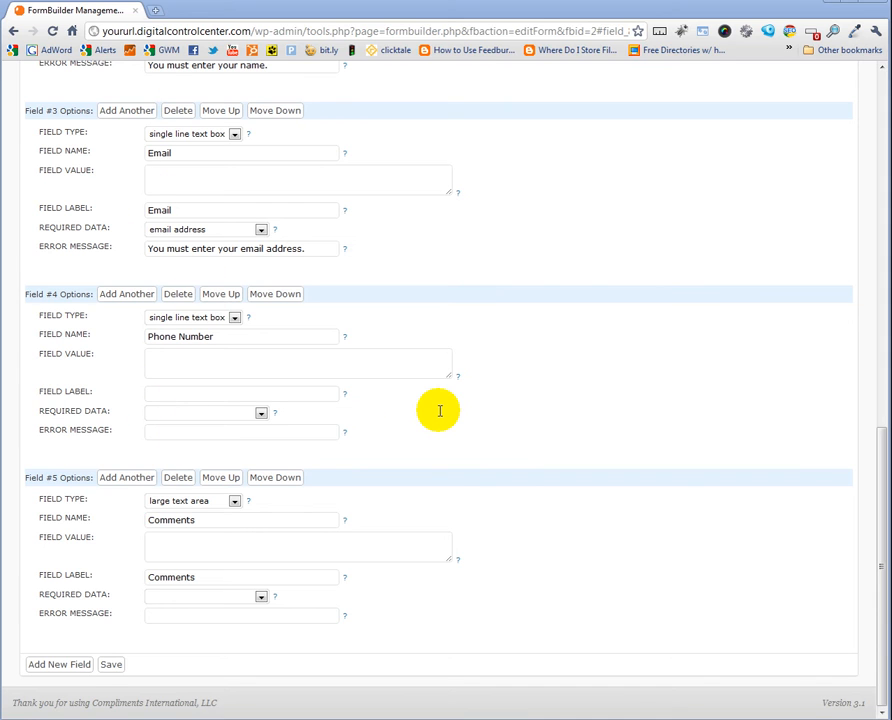
Move Phone Number above Email, label it 'Phone Number', and save the form
left_click(218, 294)
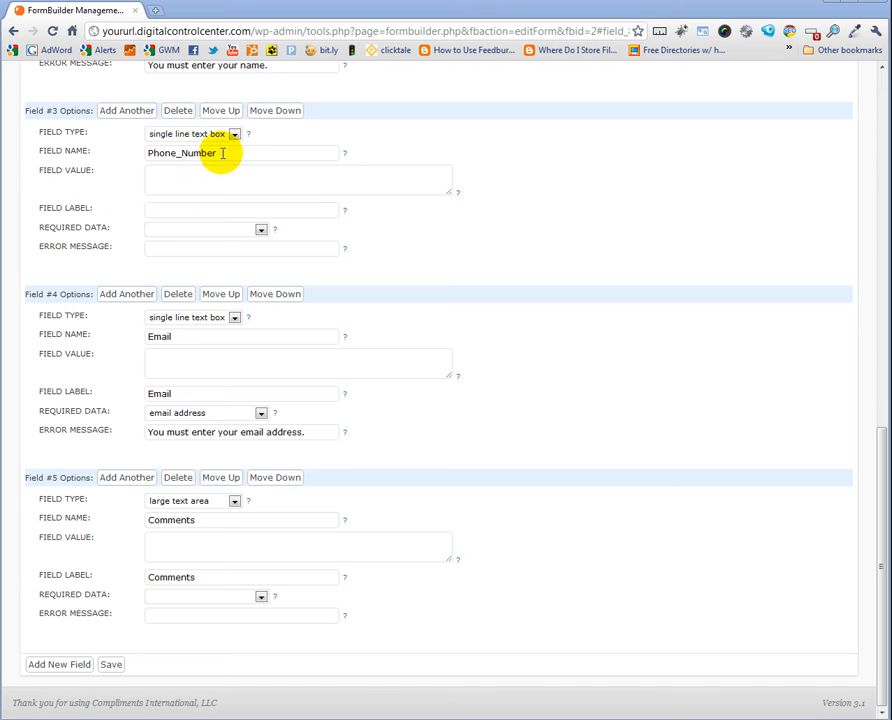
left_click(163, 212)
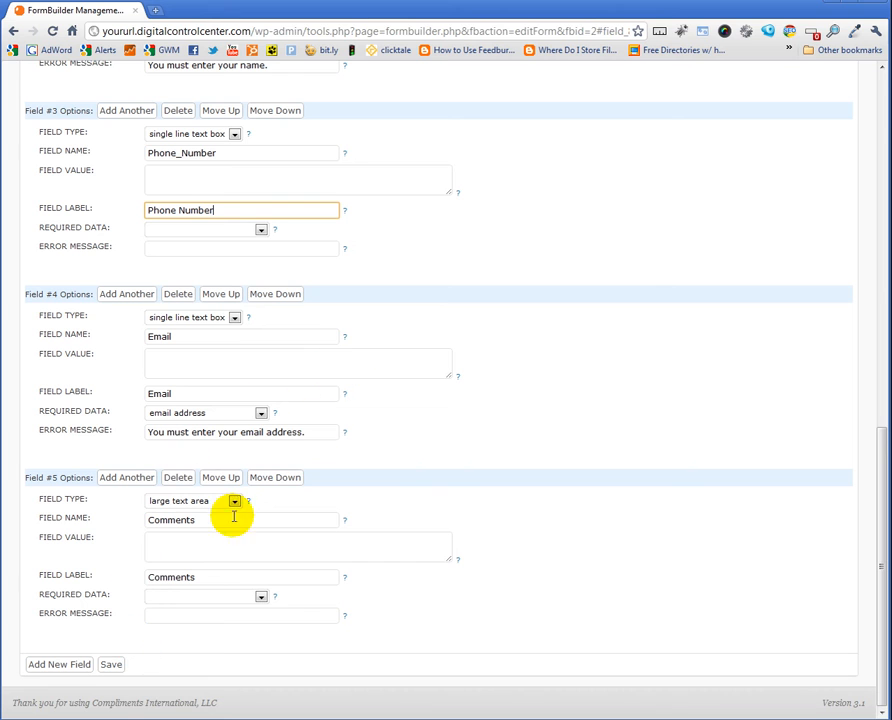
left_click(111, 664)
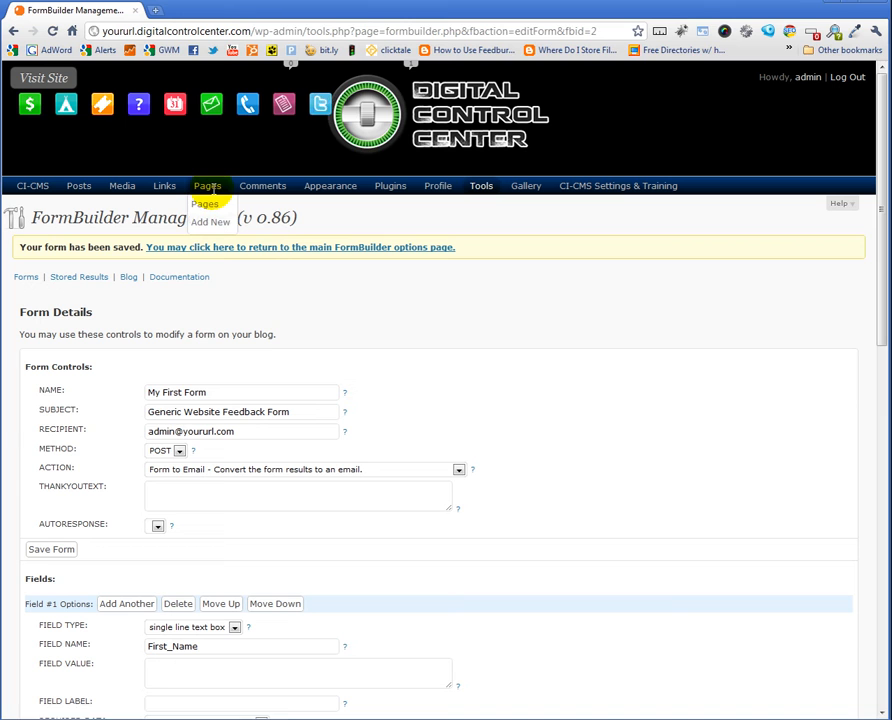
Go to the Pages list showing Example, Home, First New Page and Tips
left_click(205, 205)
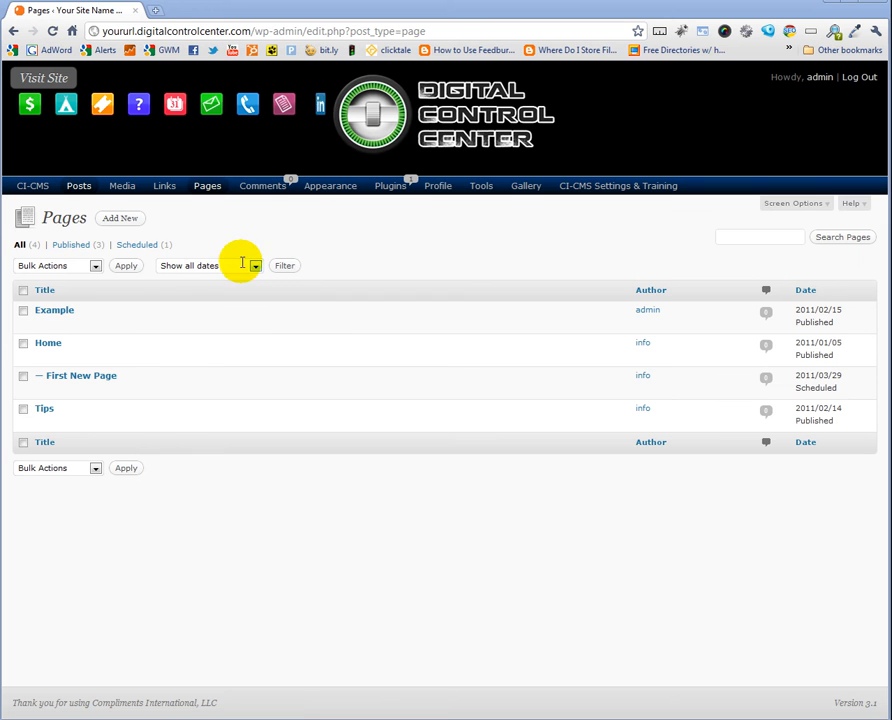
mouse_move(68, 315)
mouse_move(49, 345)
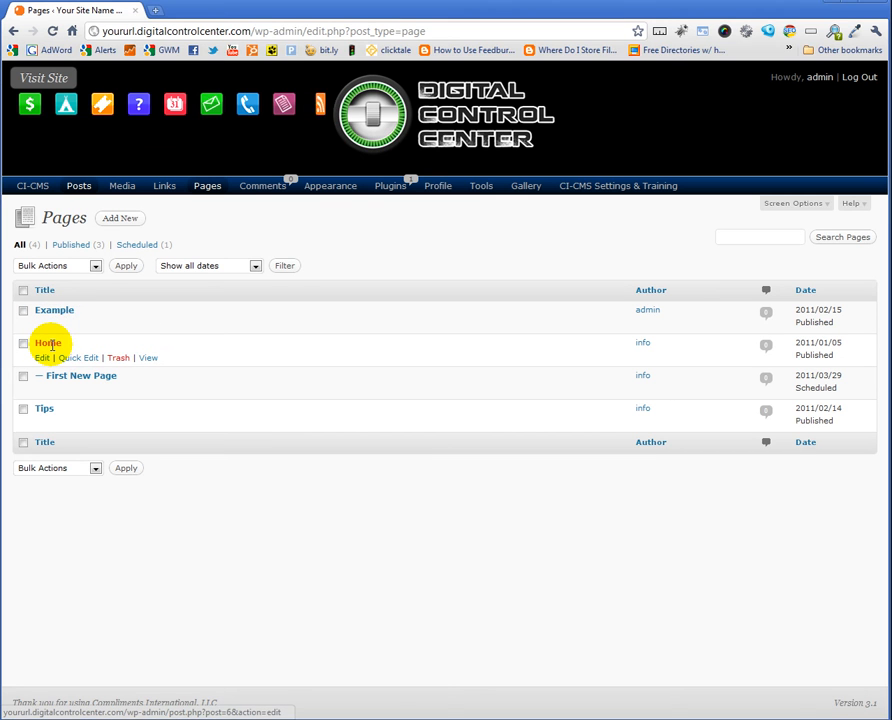
Edit the Home page and scroll down to its FormBuilder contact form box
left_click(52, 345)
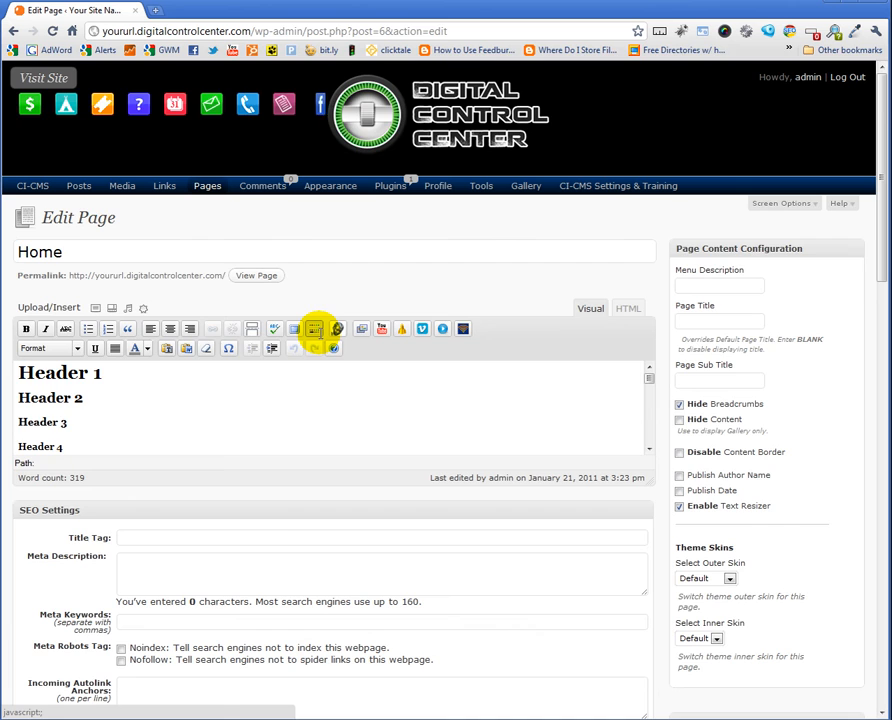
scroll(320, 333, "down", 3)
scroll(320, 333, "down", 3)
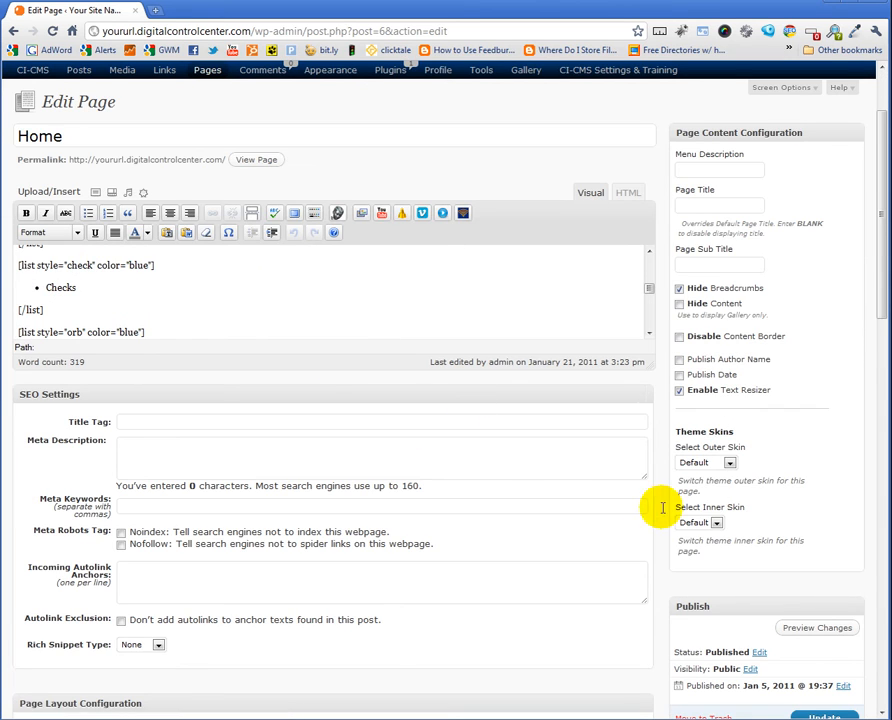
scroll(578, 476, "down", 5)
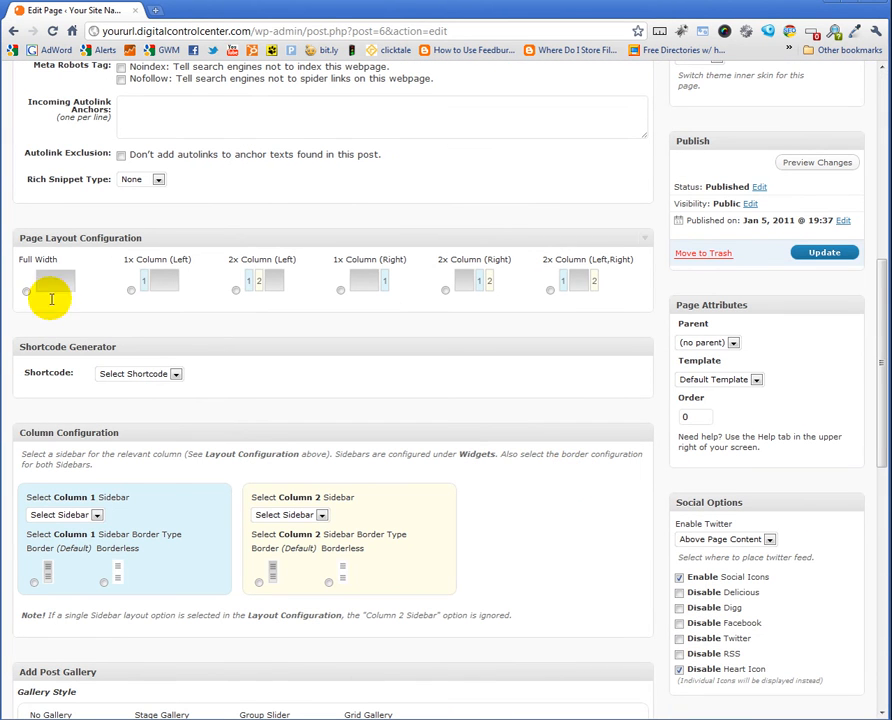
scroll(538, 461, "down", 8)
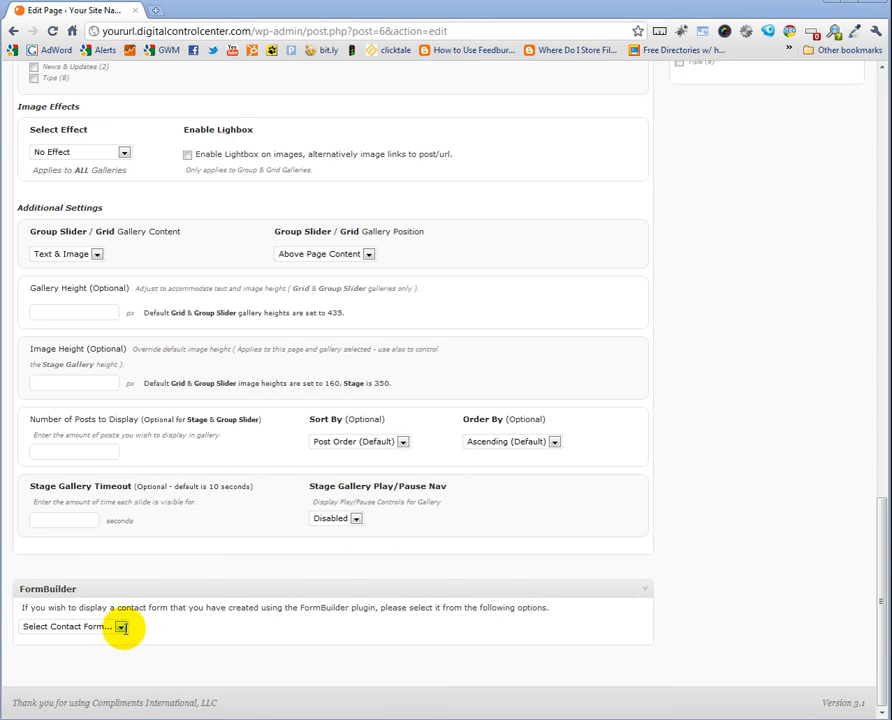
left_click(120, 626)
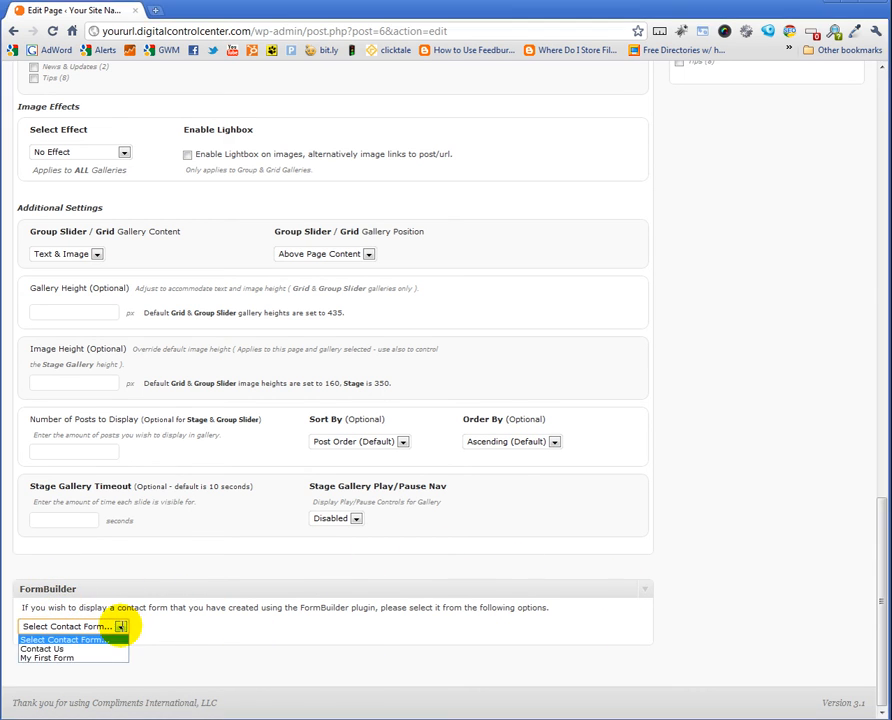
left_click(57, 657)
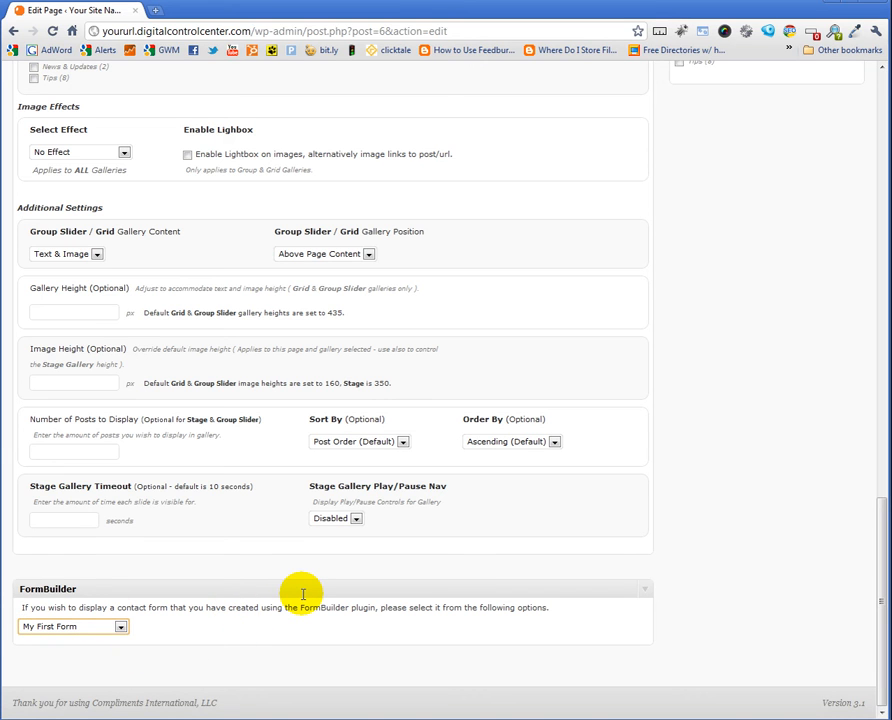
left_click(121, 627)
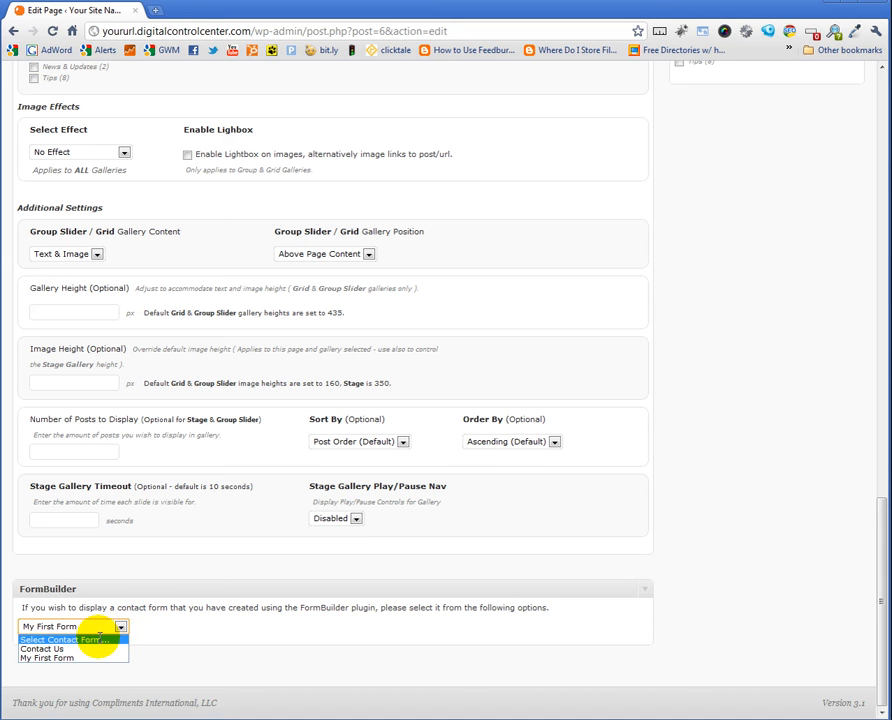
left_click(98, 639)
Insert a new line below Header 1 and type the [formbuilder:2] shortcode
scroll(567, 412, "up", 15)
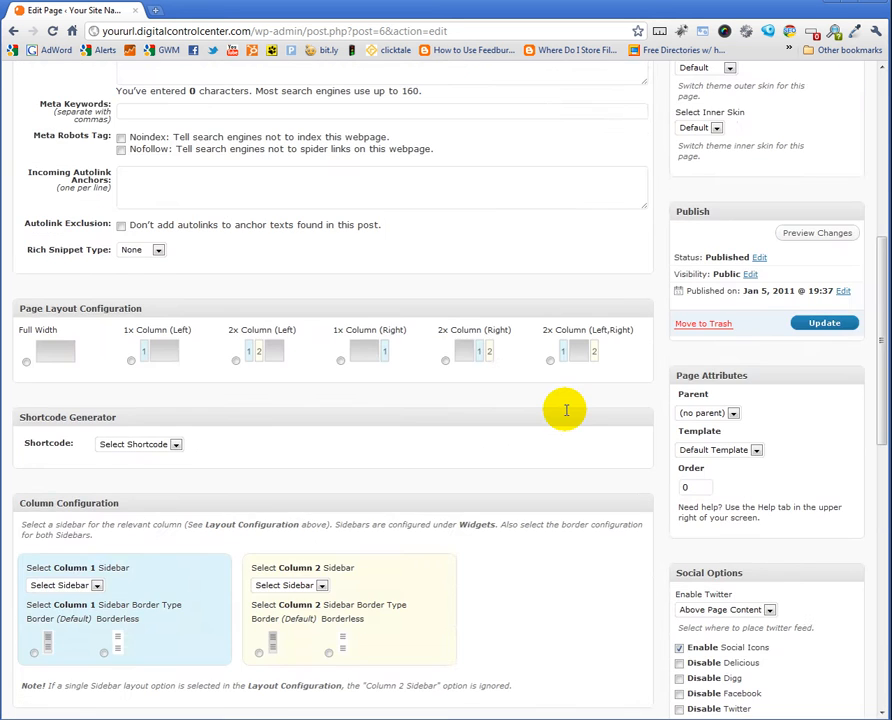
scroll(566, 410, "up", 10)
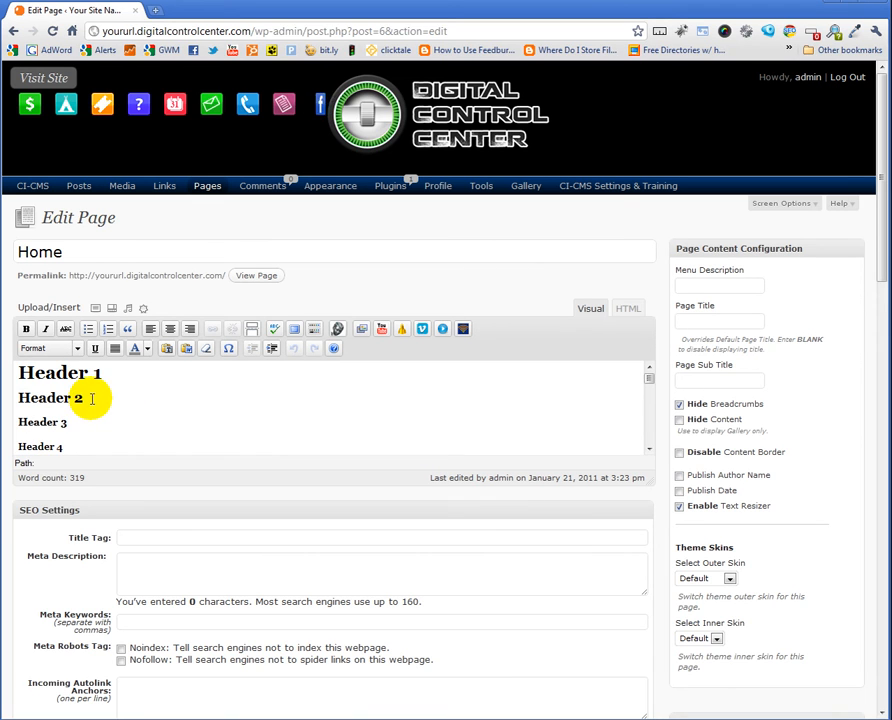
left_click(110, 376)
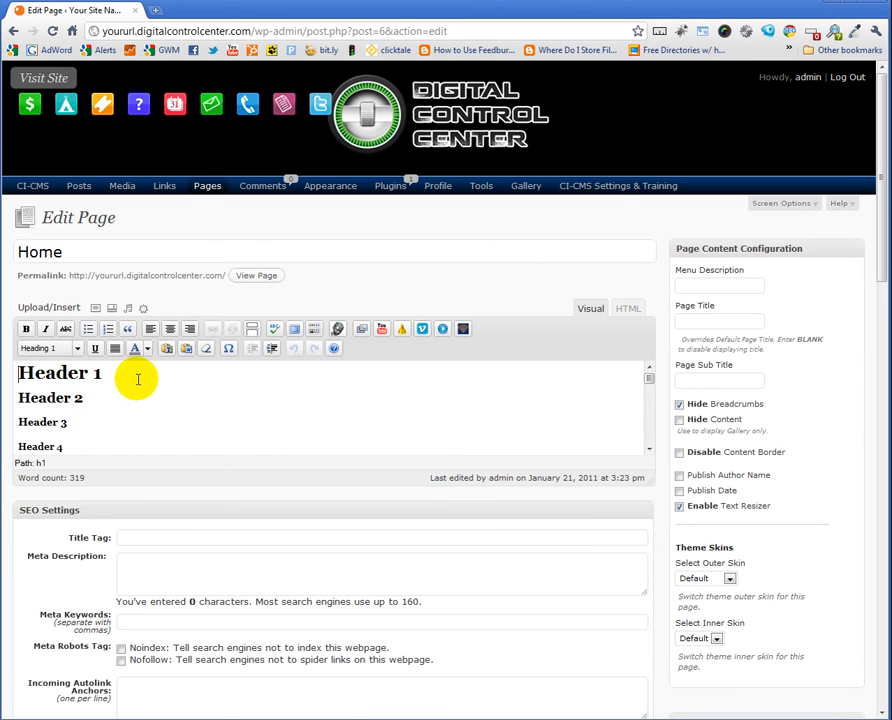
left_click(97, 392)
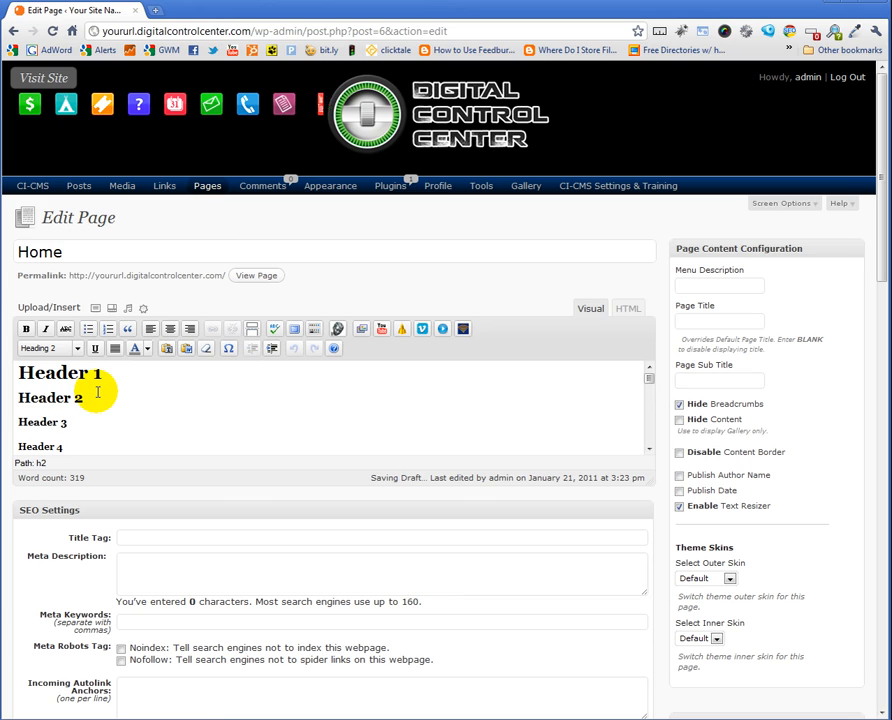
key("Return")
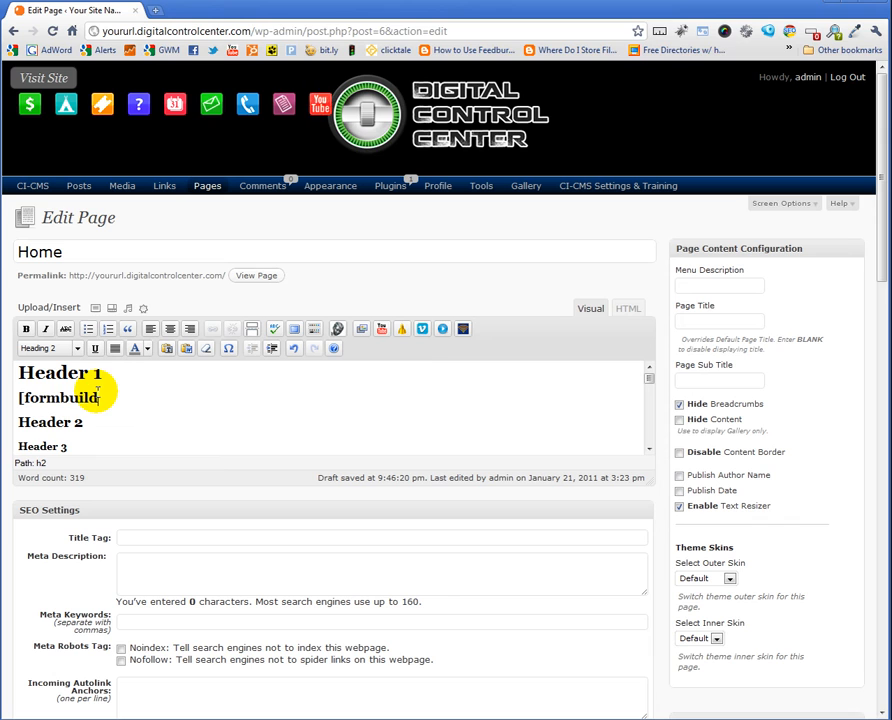
type("[formbuilder:2")
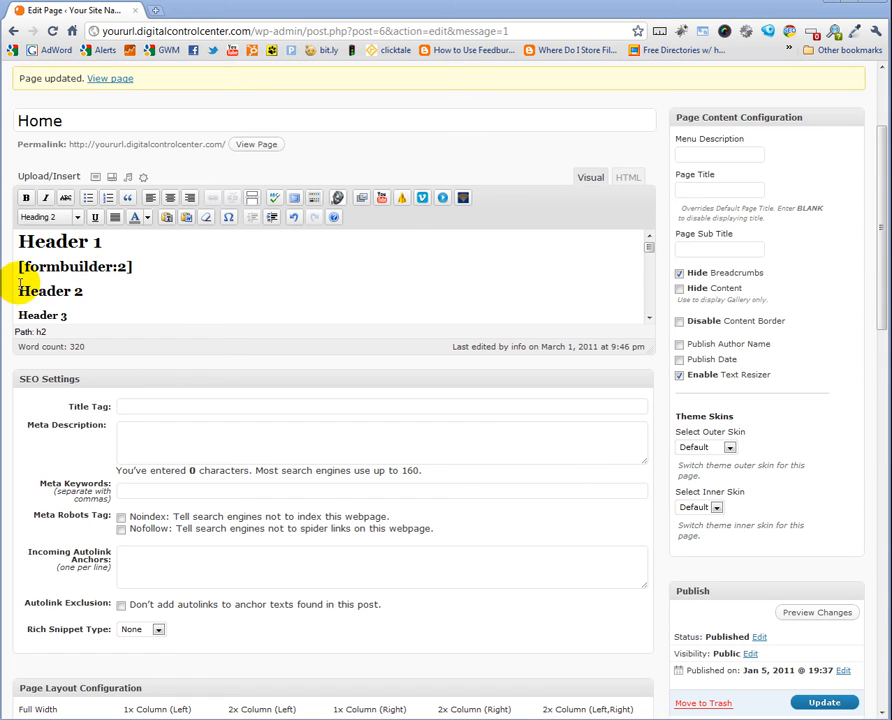
Update the Home page and view the live page in a new tab
left_click(824, 703)
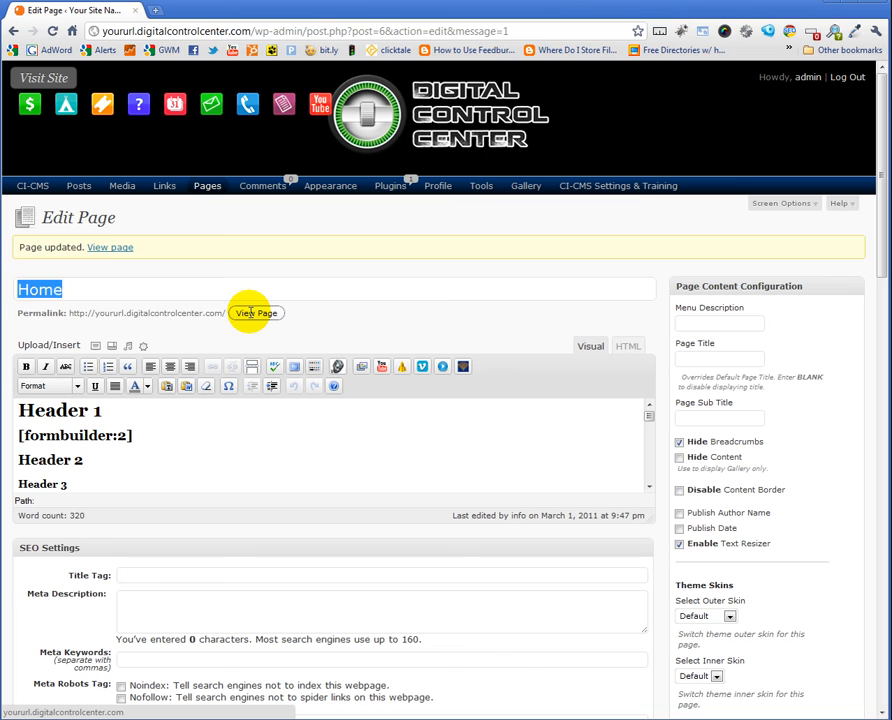
left_click(250, 313)
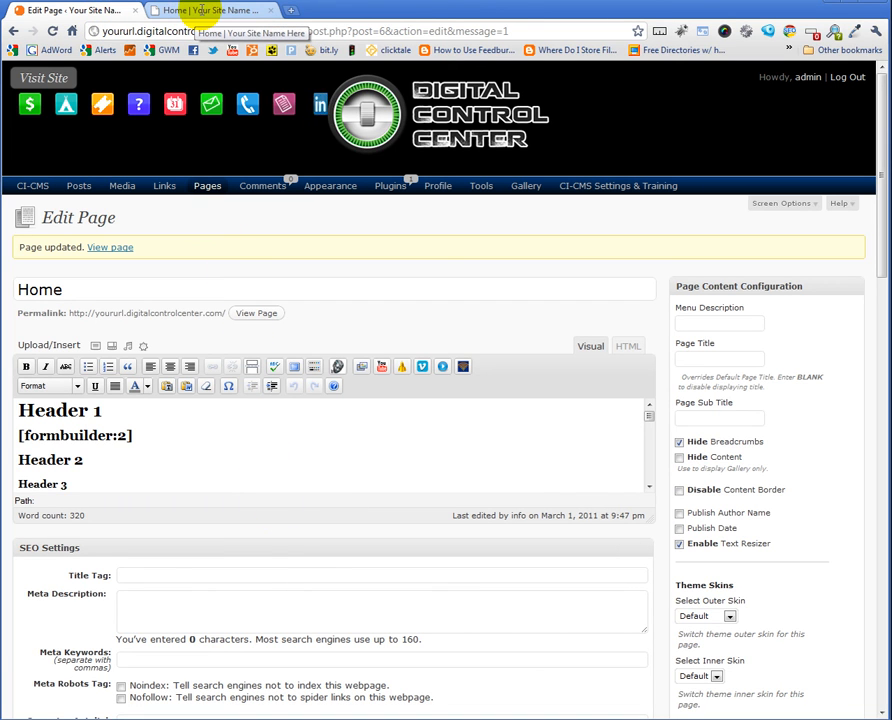
Inspect the live Home page form, noting its unlabelled first field, then return to Edit Page
left_click(201, 9)
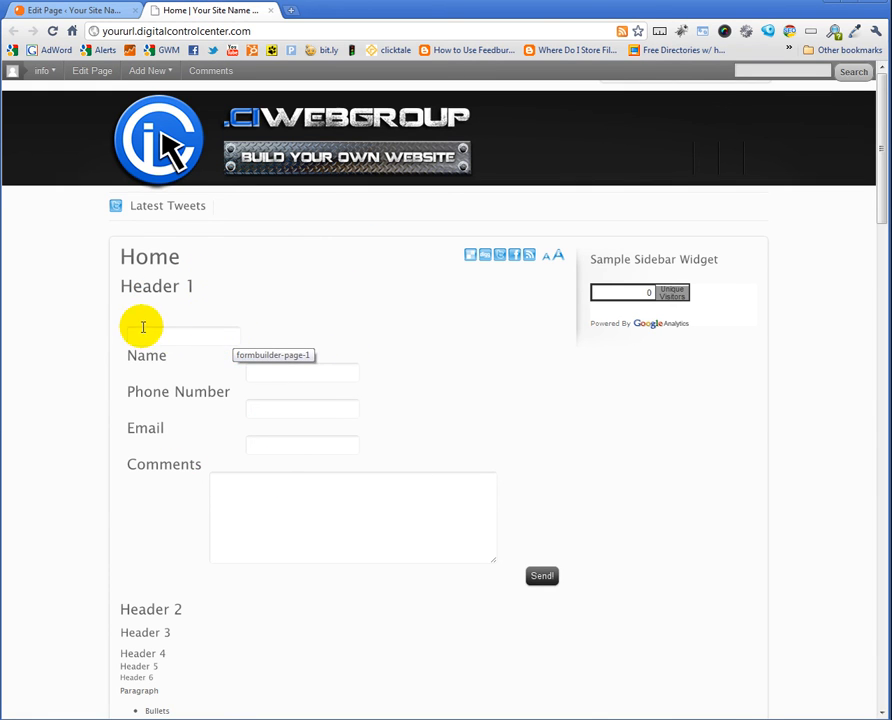
left_click(130, 335)
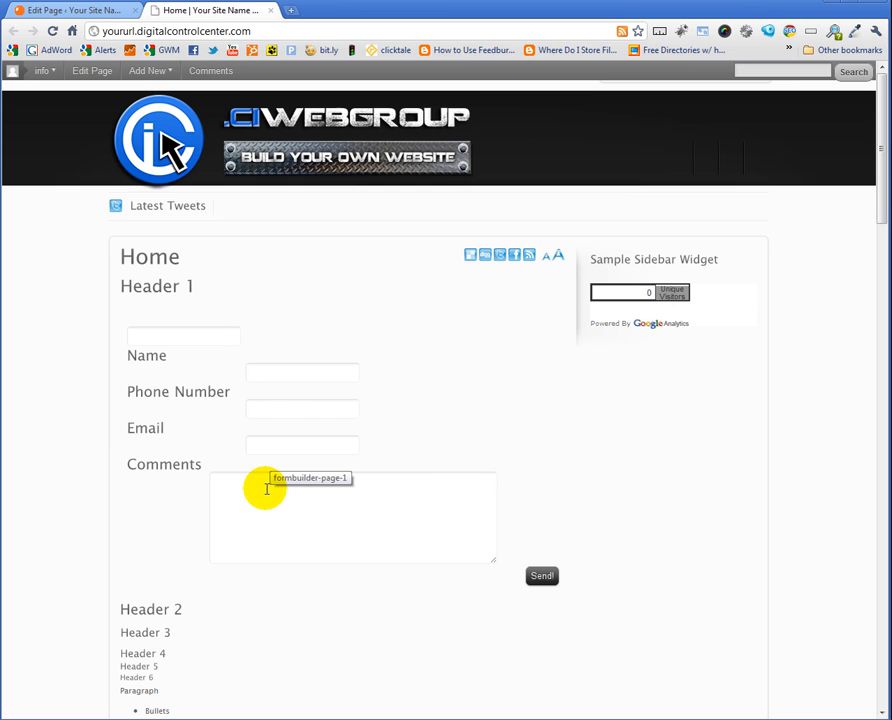
left_click(541, 575)
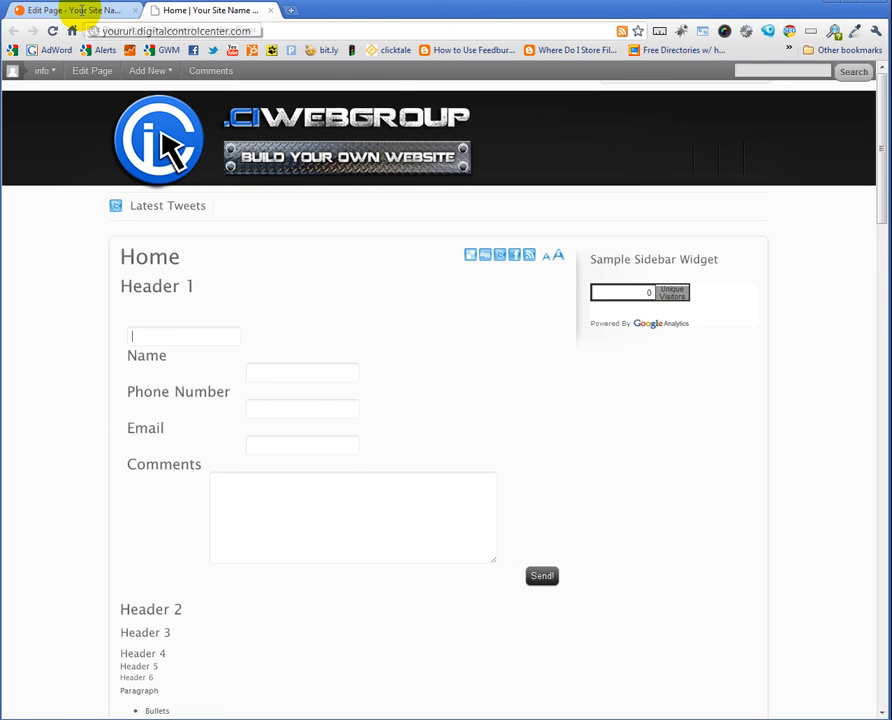
left_click(78, 10)
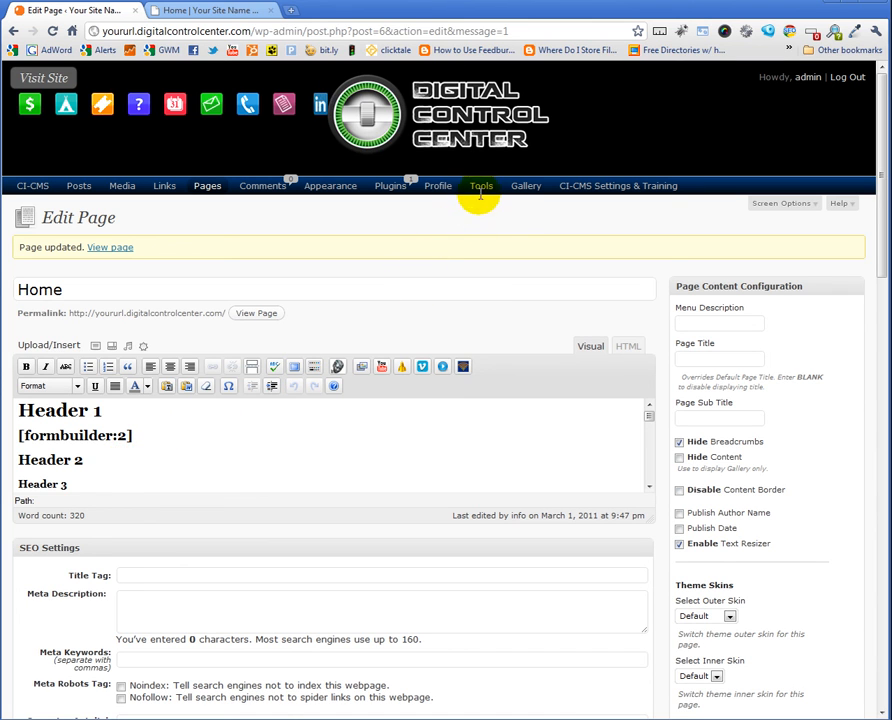
mouse_move(480, 200)
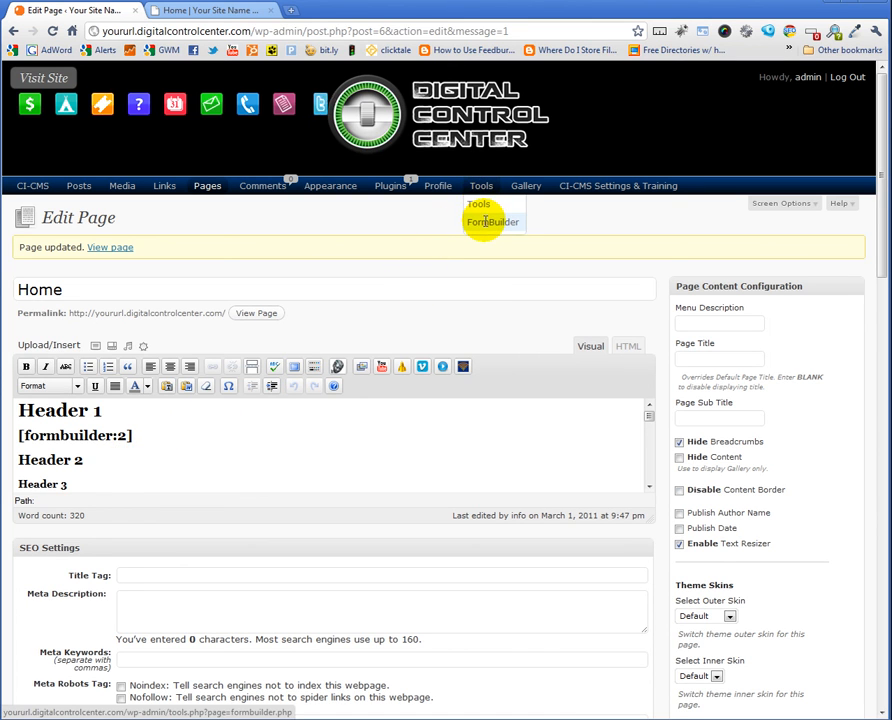
In FormBuilder, label My First Form's Field #1 'First Name' and save the form
middle_click(485, 222)
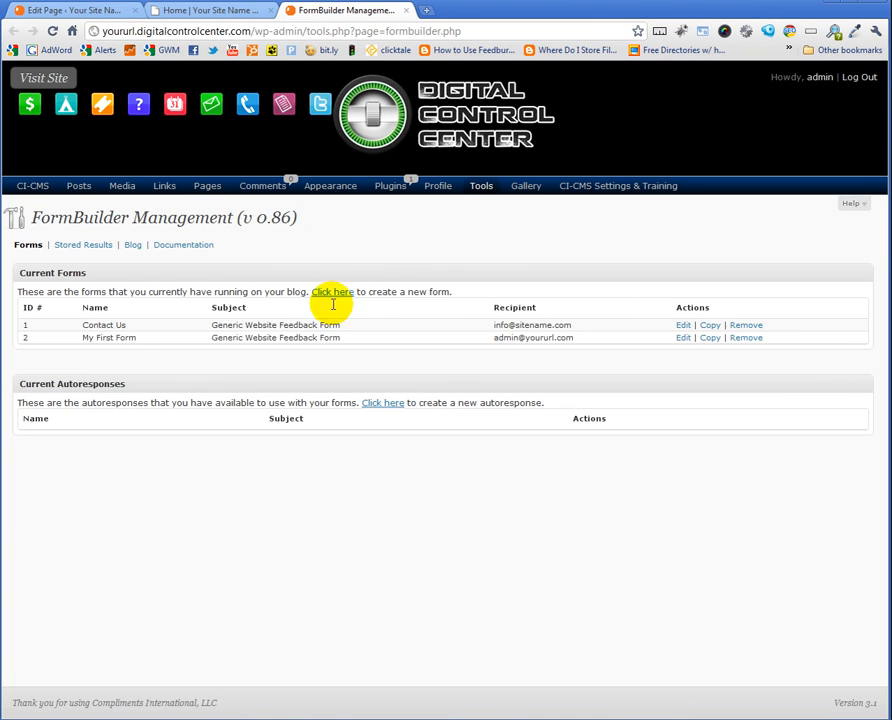
left_click(683, 338)
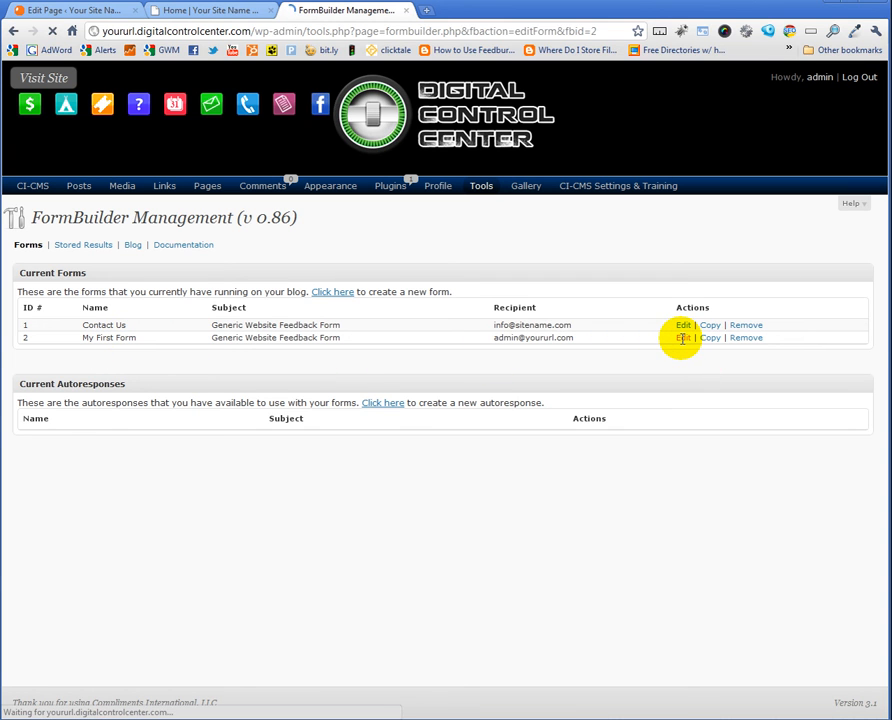
scroll(368, 492, "down", 1)
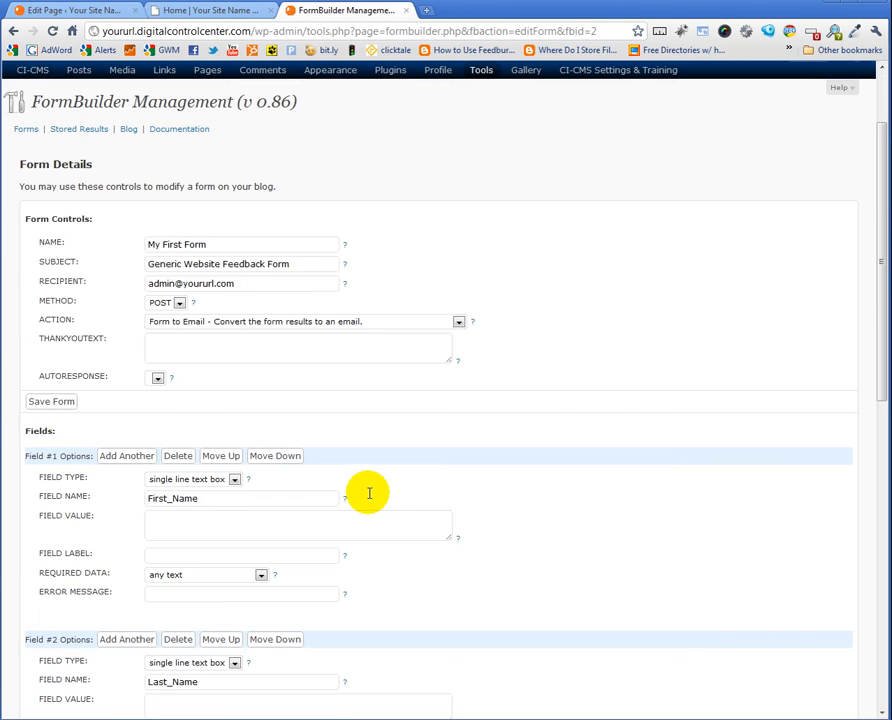
scroll(368, 492, "down", 1)
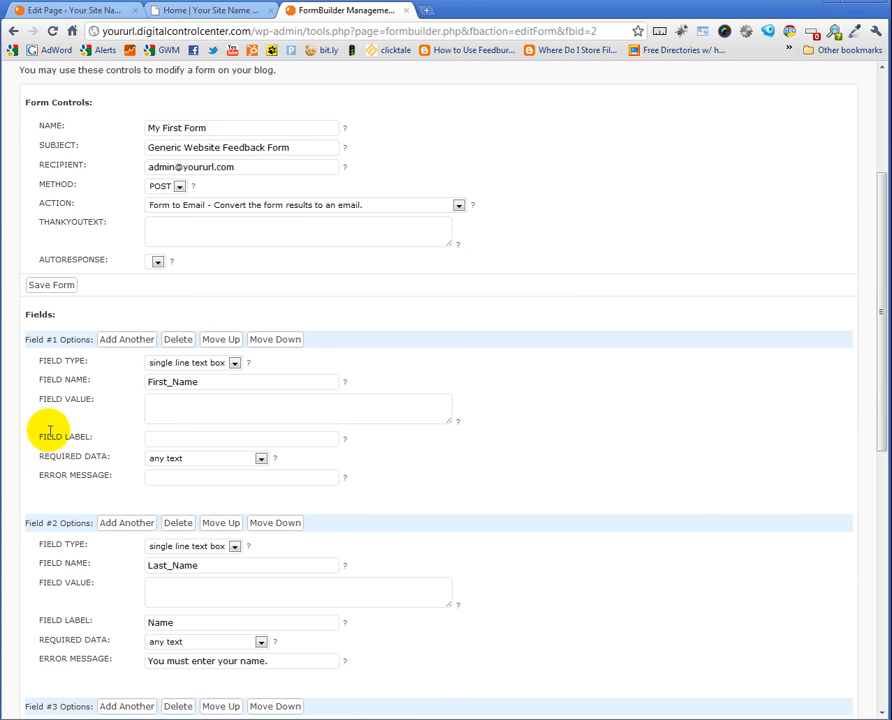
left_click(174, 439)
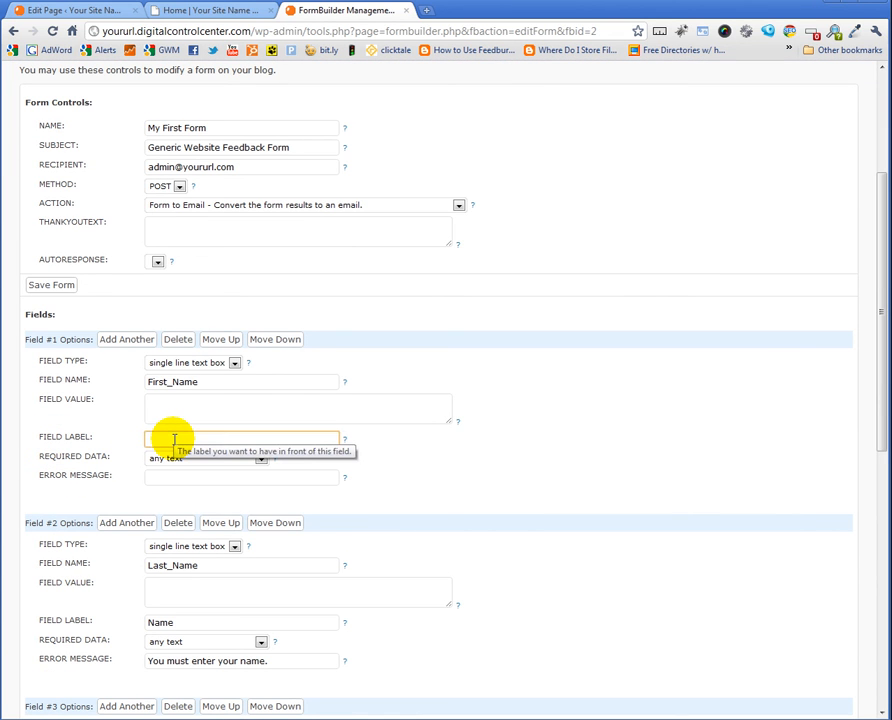
type("First Name")
scroll(372, 346, "down", 6)
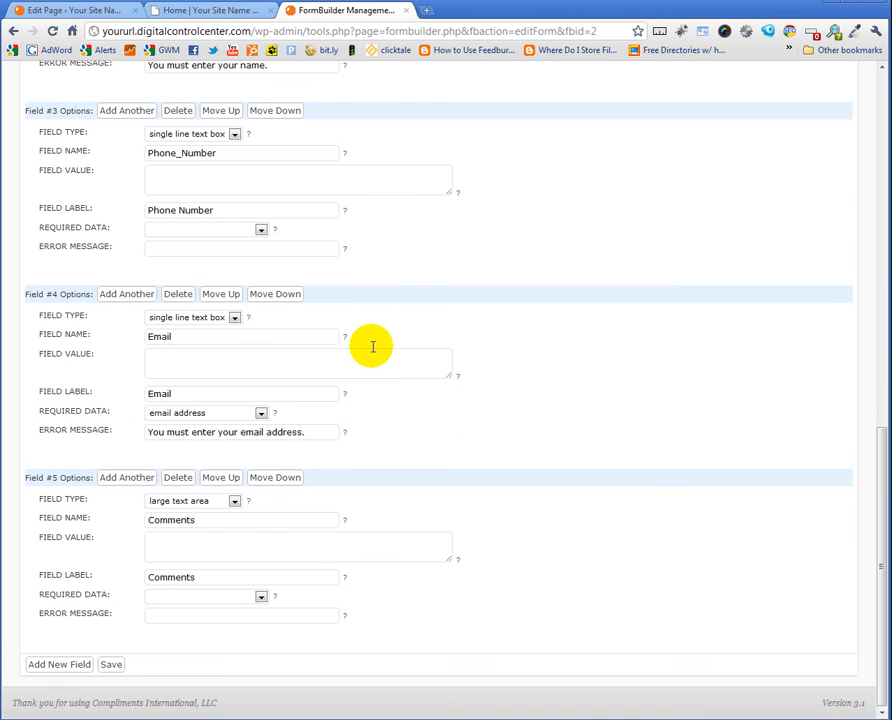
left_click(111, 664)
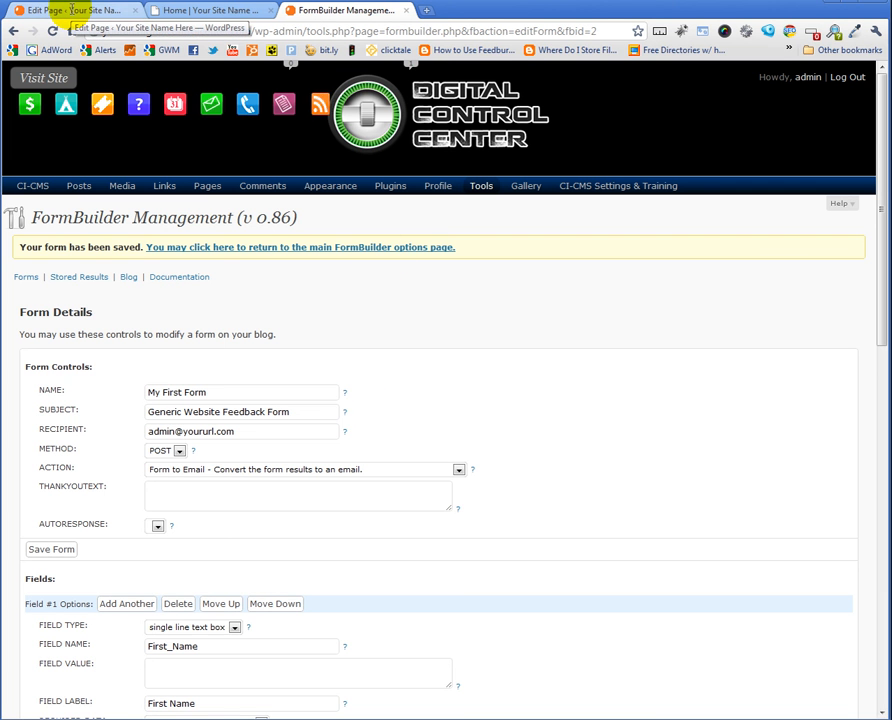
left_click(198, 12)
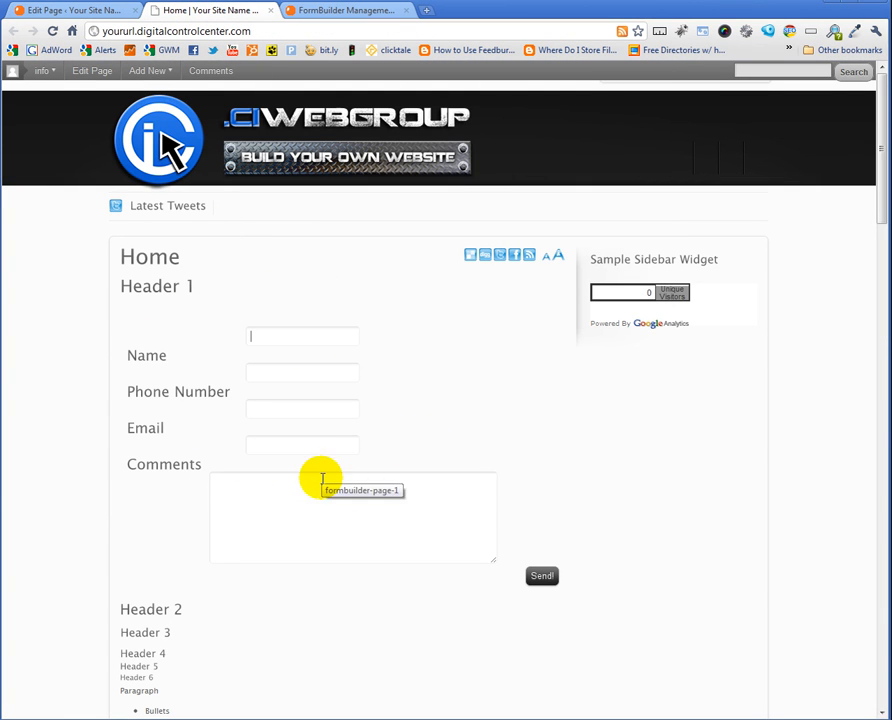
Reload the Home page and fill in a test first name and surname, leaving Email empty
left_click(52, 31)
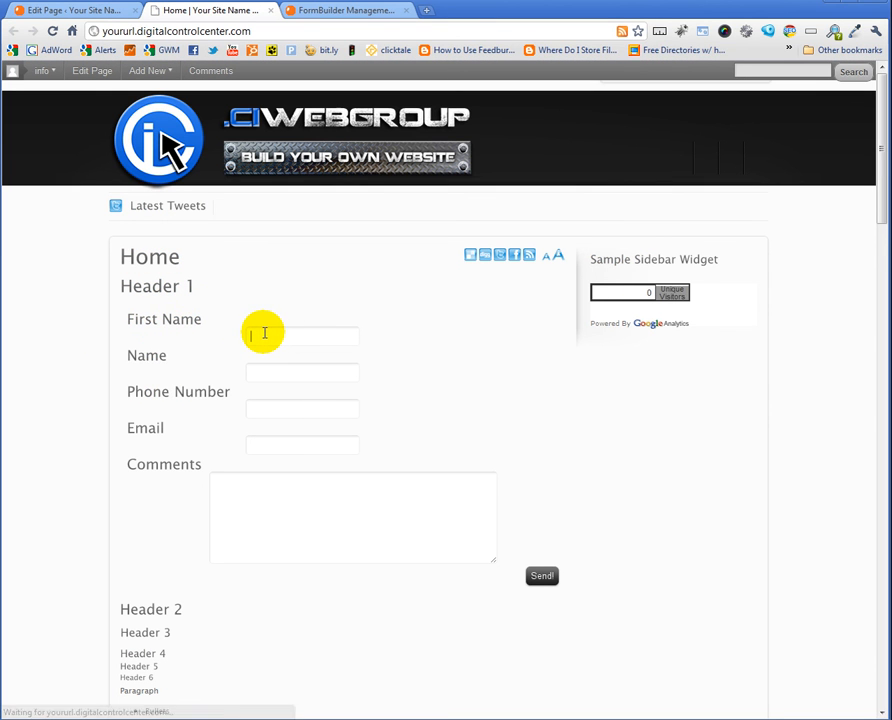
left_click(264, 333)
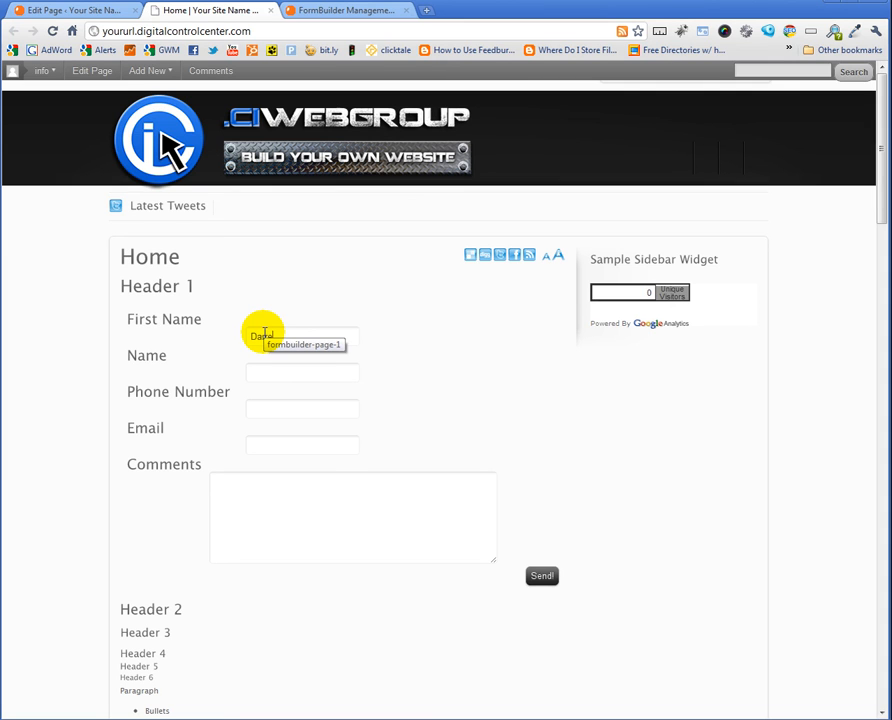
key("Tab")
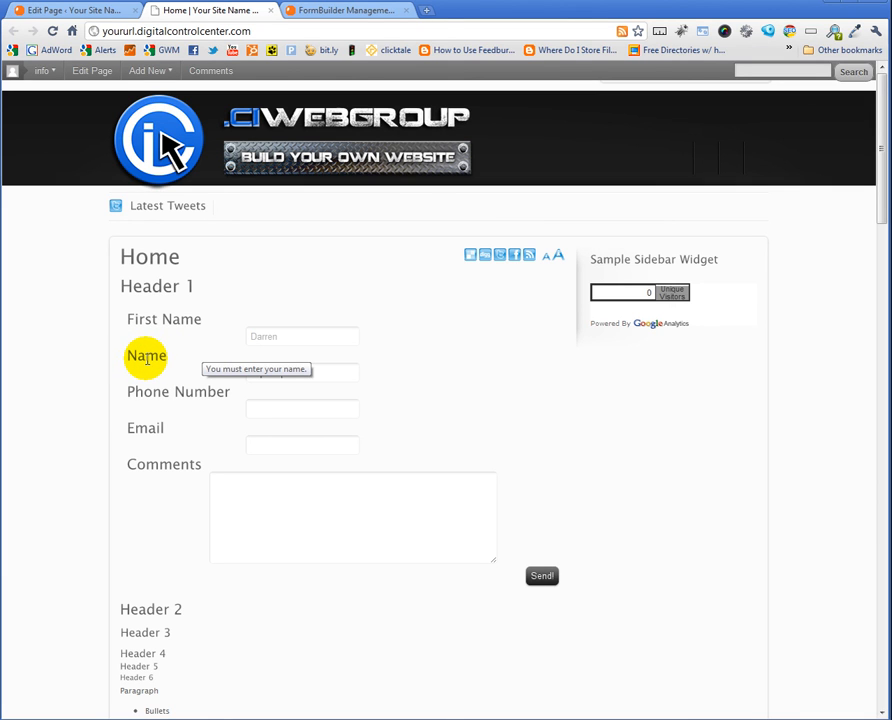
type("Squires")
key("Return")
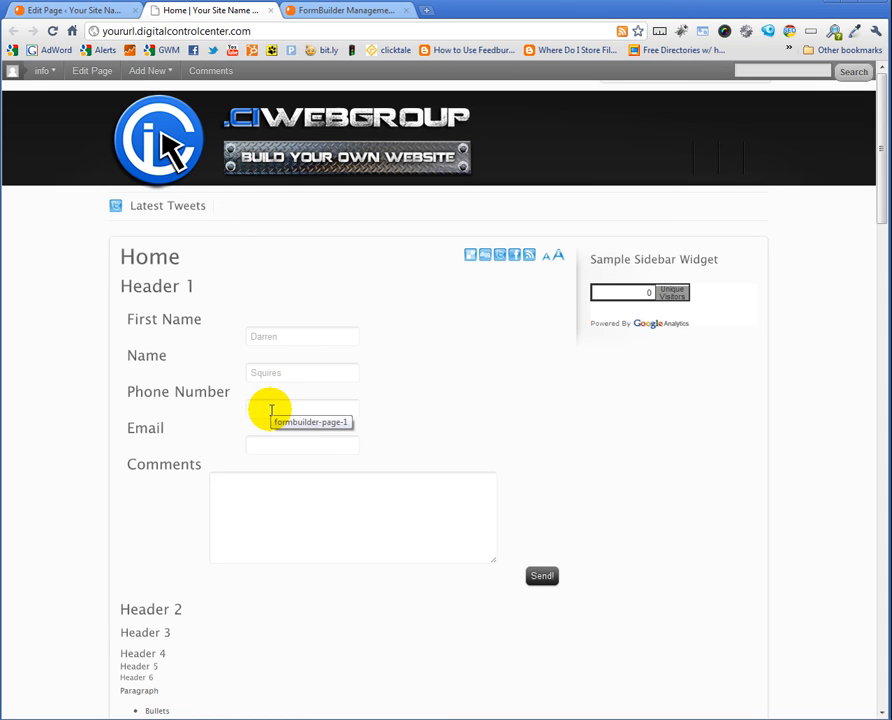
key("Tab")
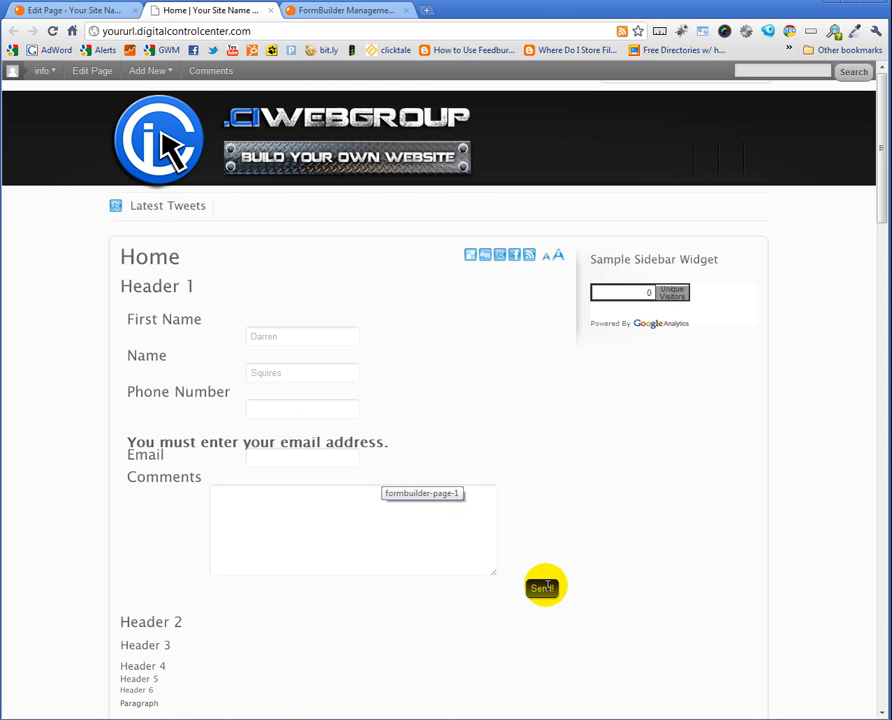
Send the form with Email empty to trigger the Form Problem notice, then refocus Email
left_click(544, 588)
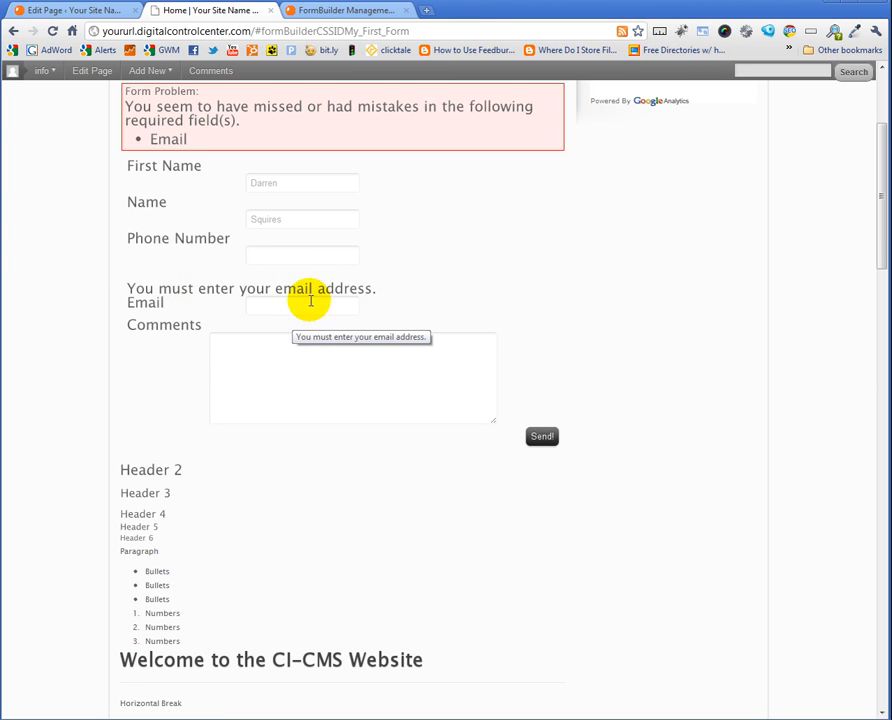
left_click(270, 305)
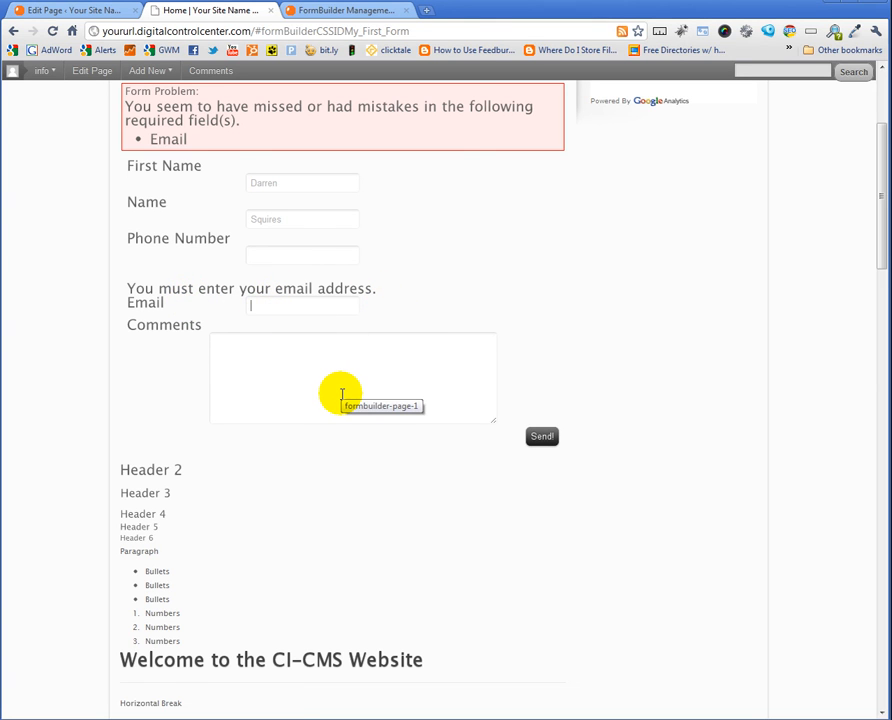